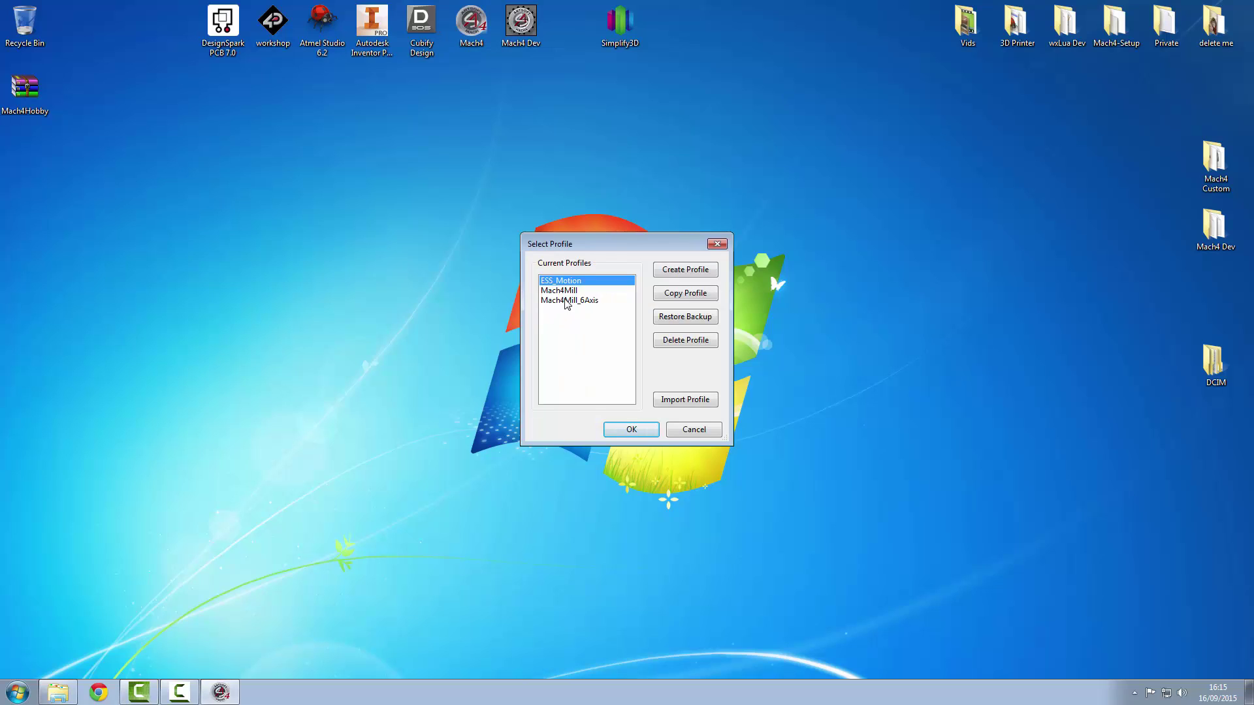
- Start the controller with the chosen profile, enable, jog Y+ and X, then disable when X runs away to 203.10 mm
left_click(631, 429)
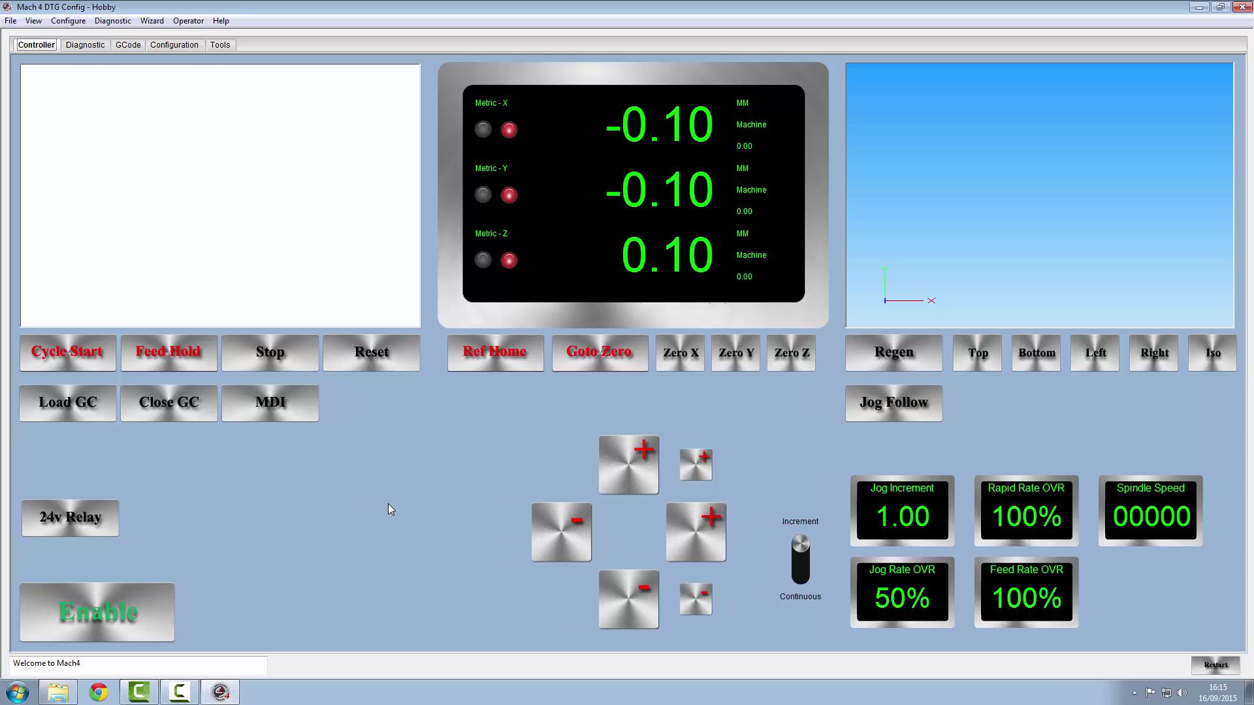
left_click(98, 625)
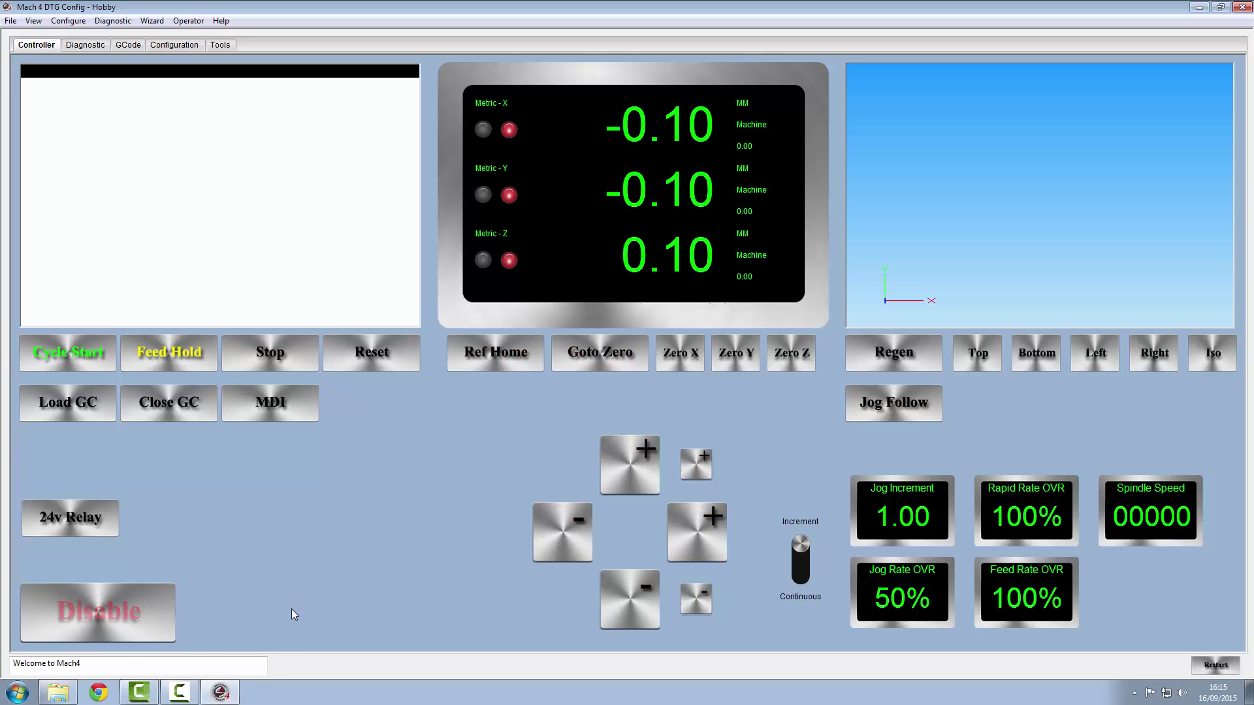
left_click(643, 463)
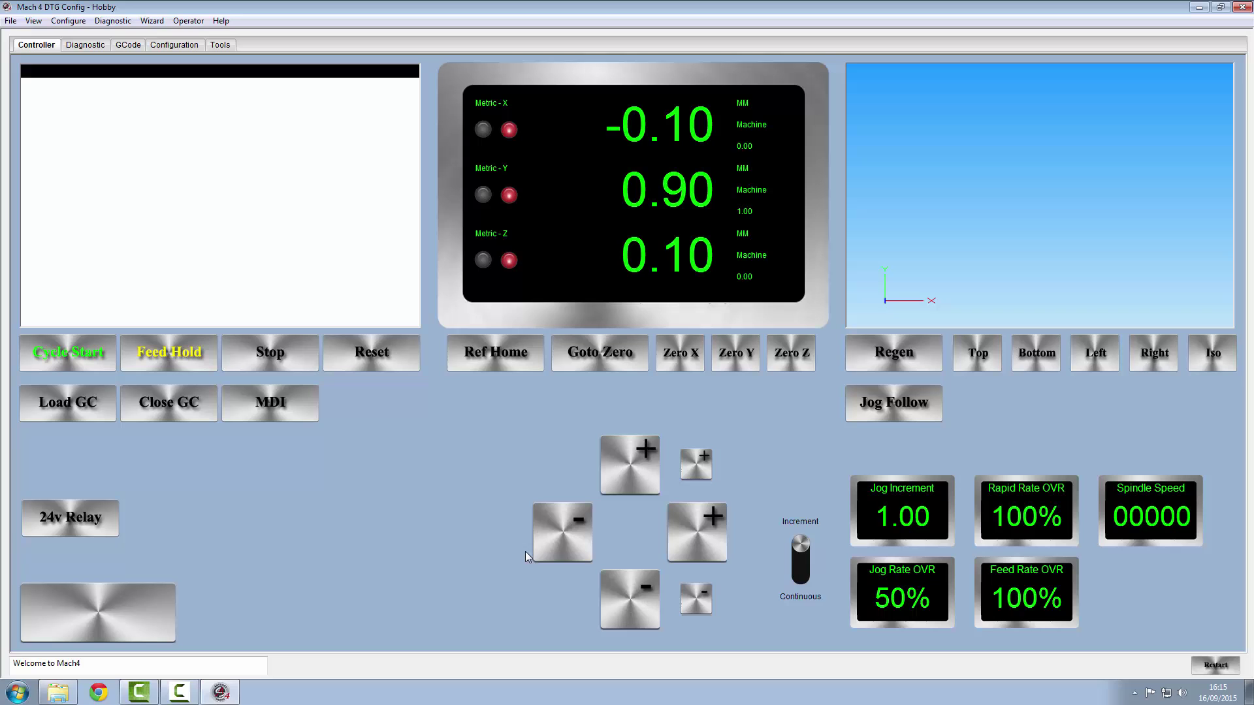
left_click_drag(566, 530, 566, 530)
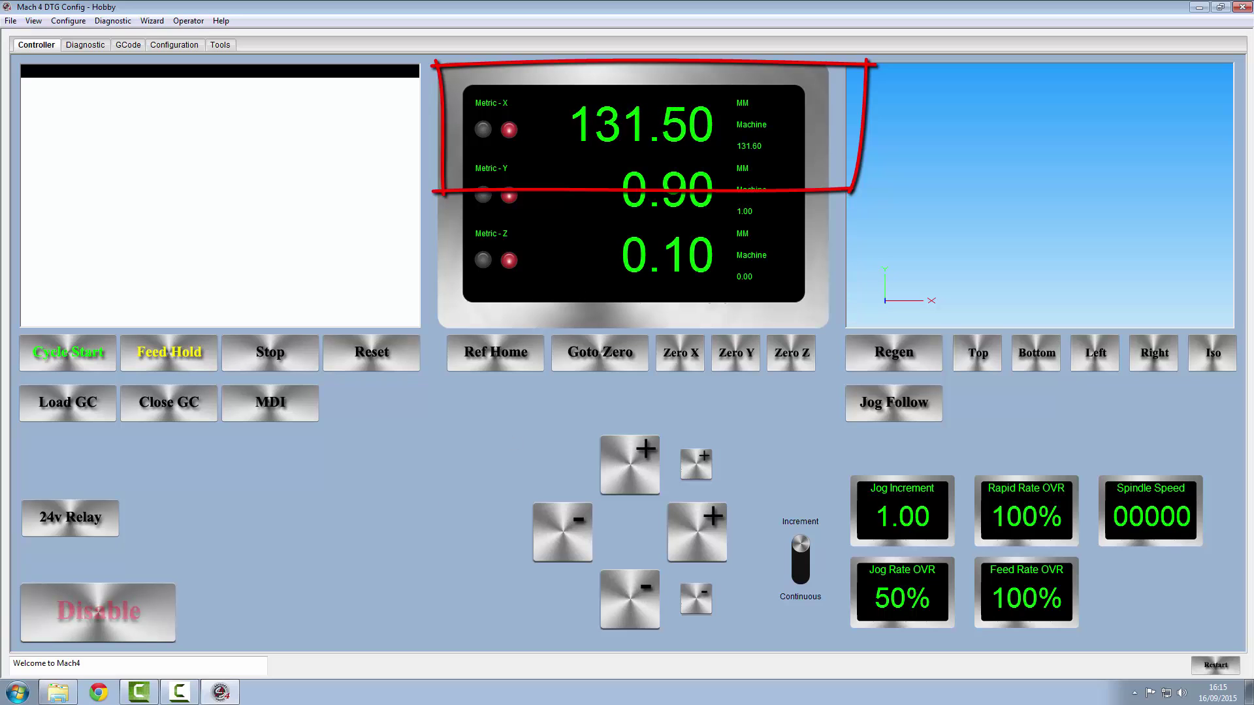
left_click(96, 613)
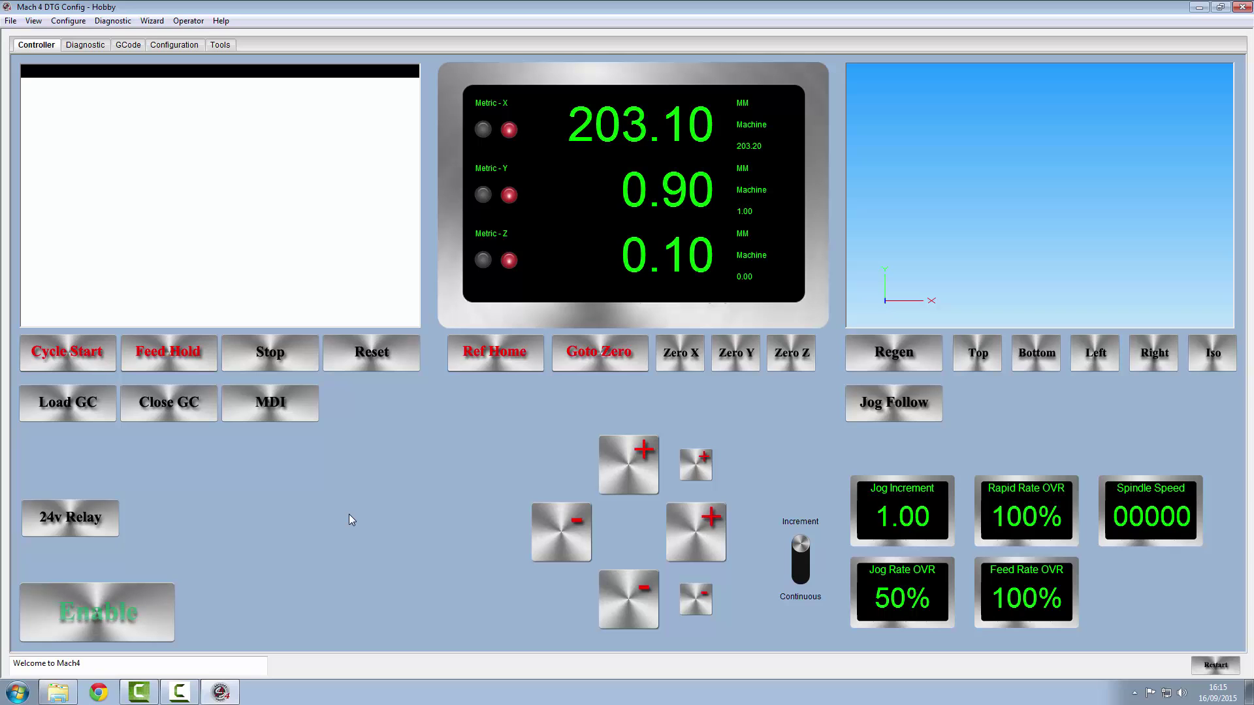
- Launch Mach4 under the Mach4Mill profile and enable the machine
left_click(1214, 665)
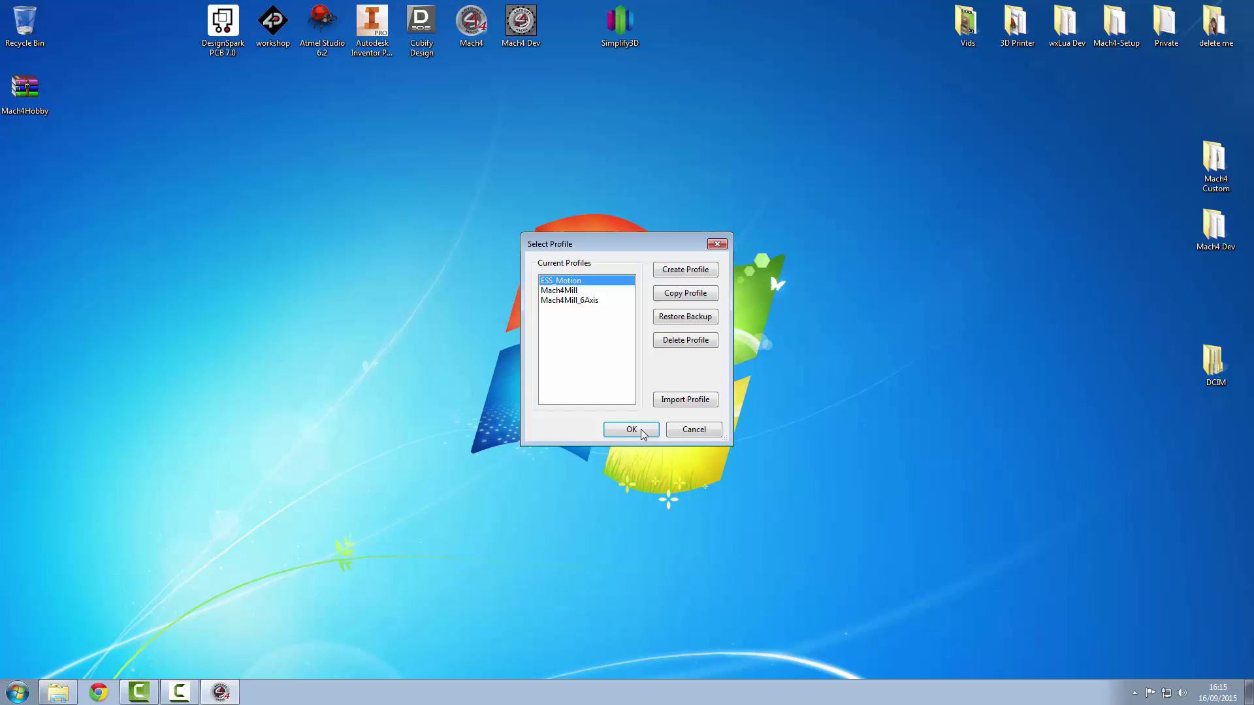
left_click(563, 291)
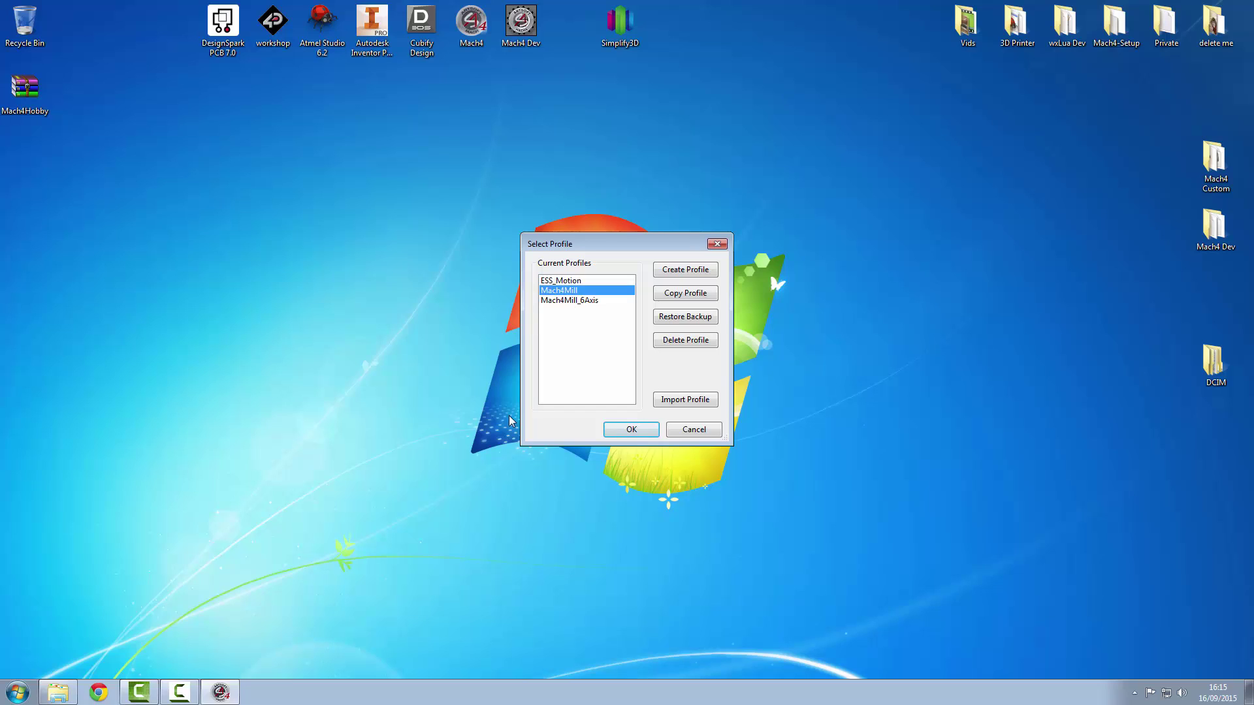
left_click(630, 429)
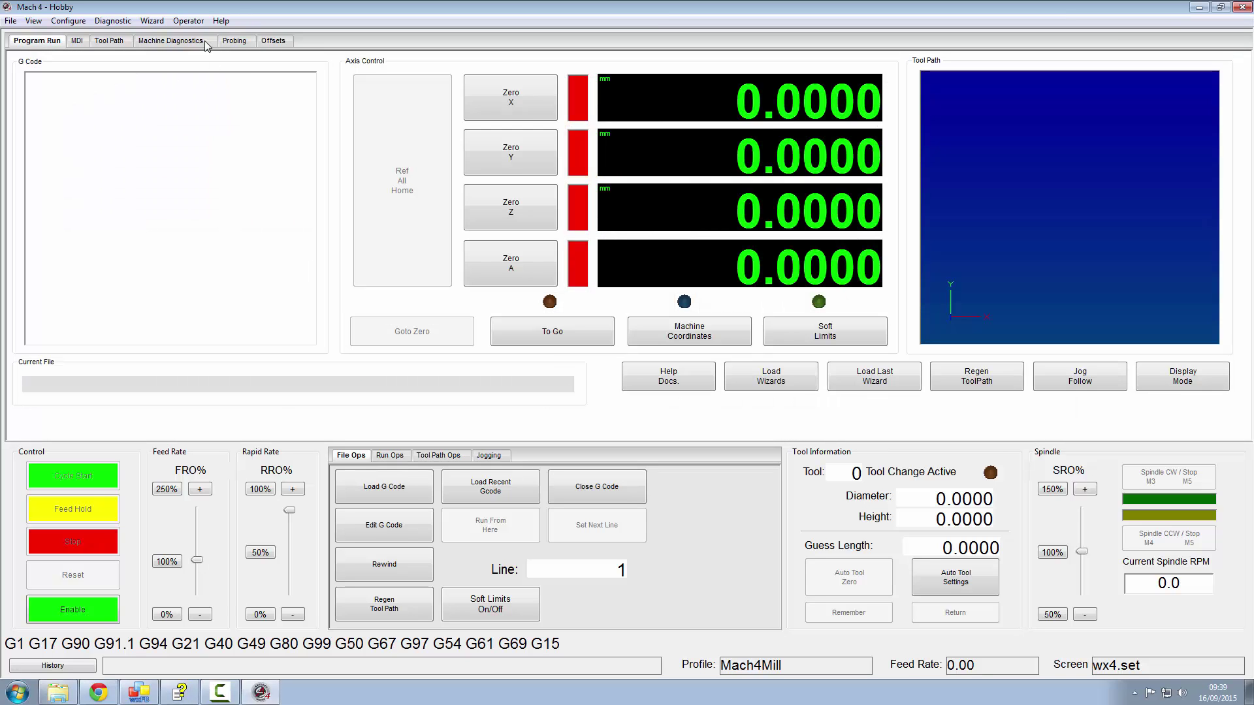
left_click(85, 605)
- Jog Y+ once in Inc mode, disable after the runaway to 417.33 mm, zero Y and close Mach4
left_click(489, 455)
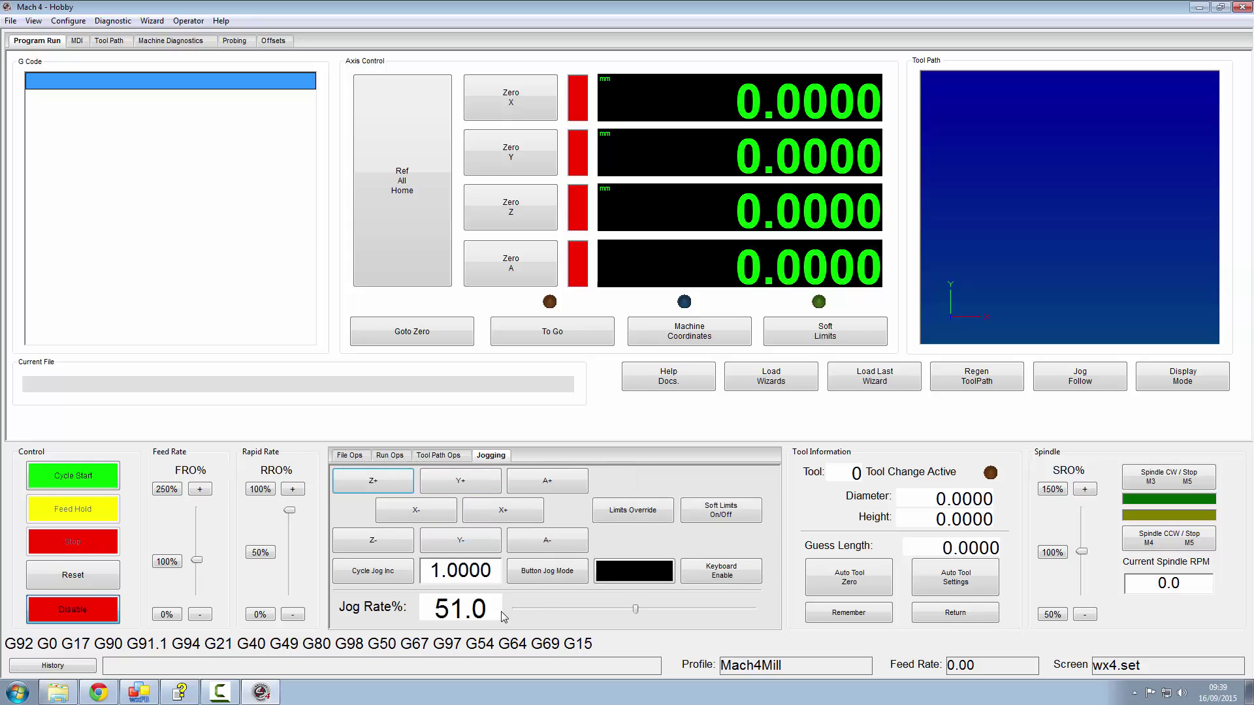
left_click(554, 572)
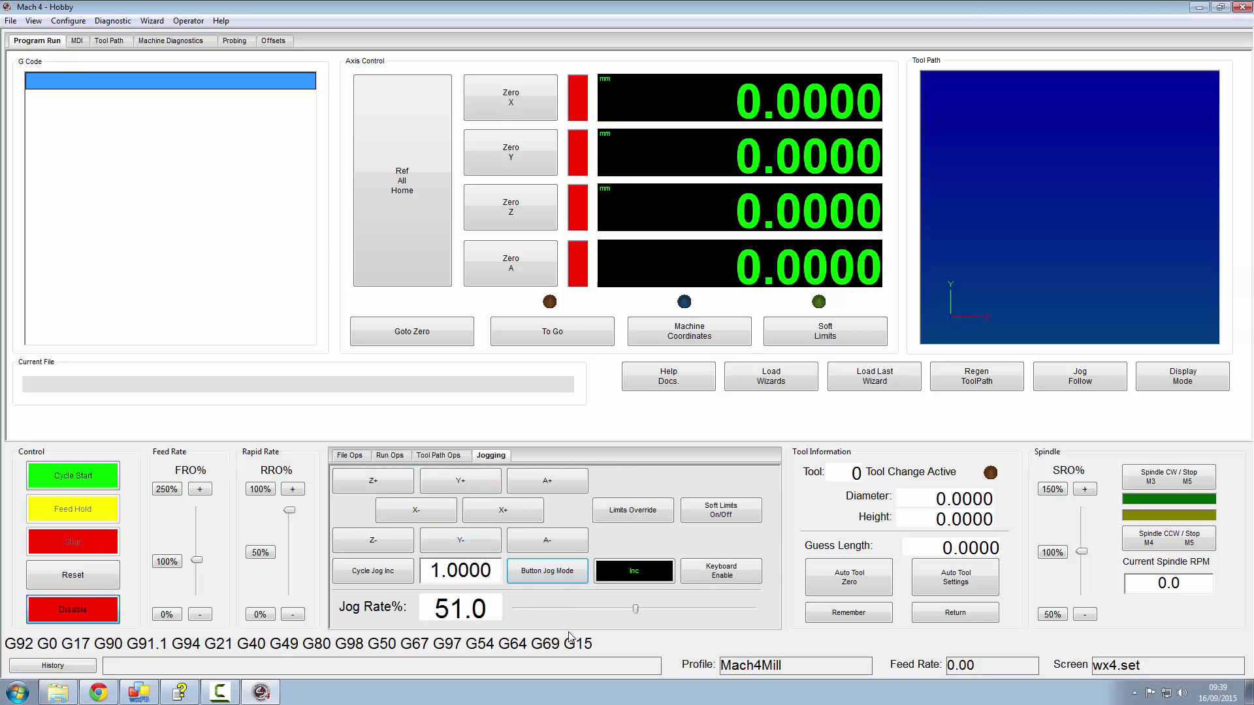
left_click(460, 482)
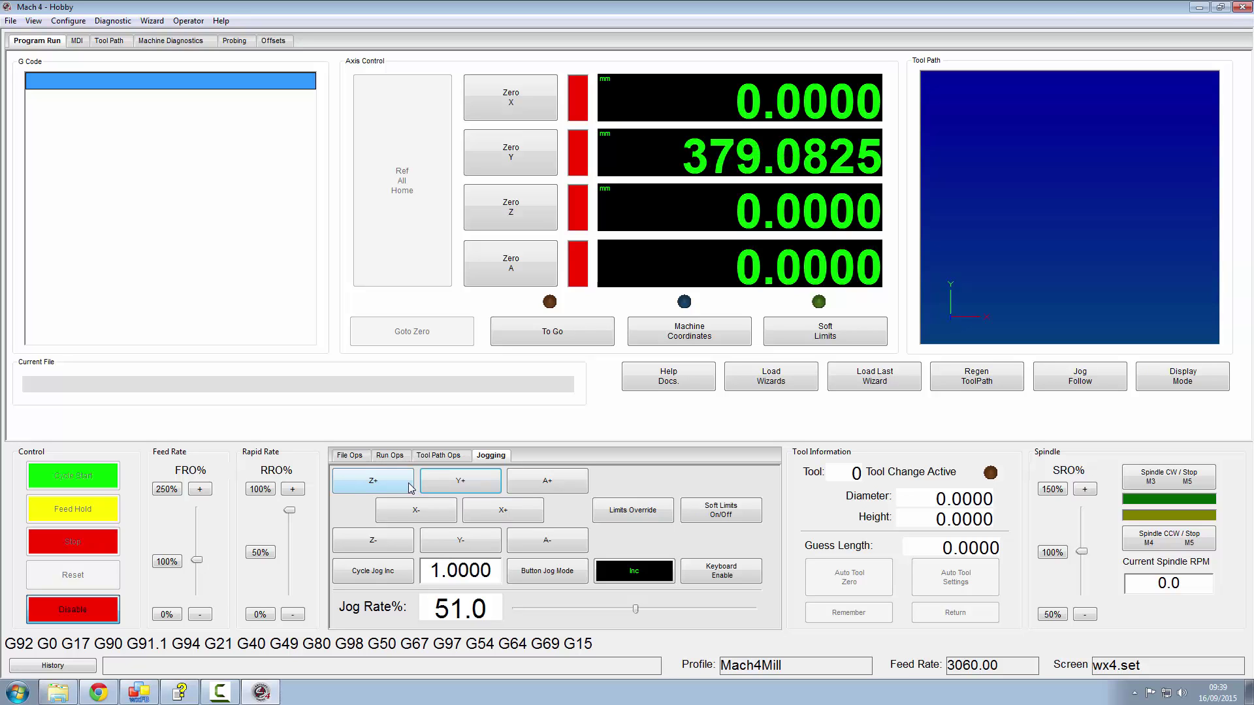
left_click(73, 610)
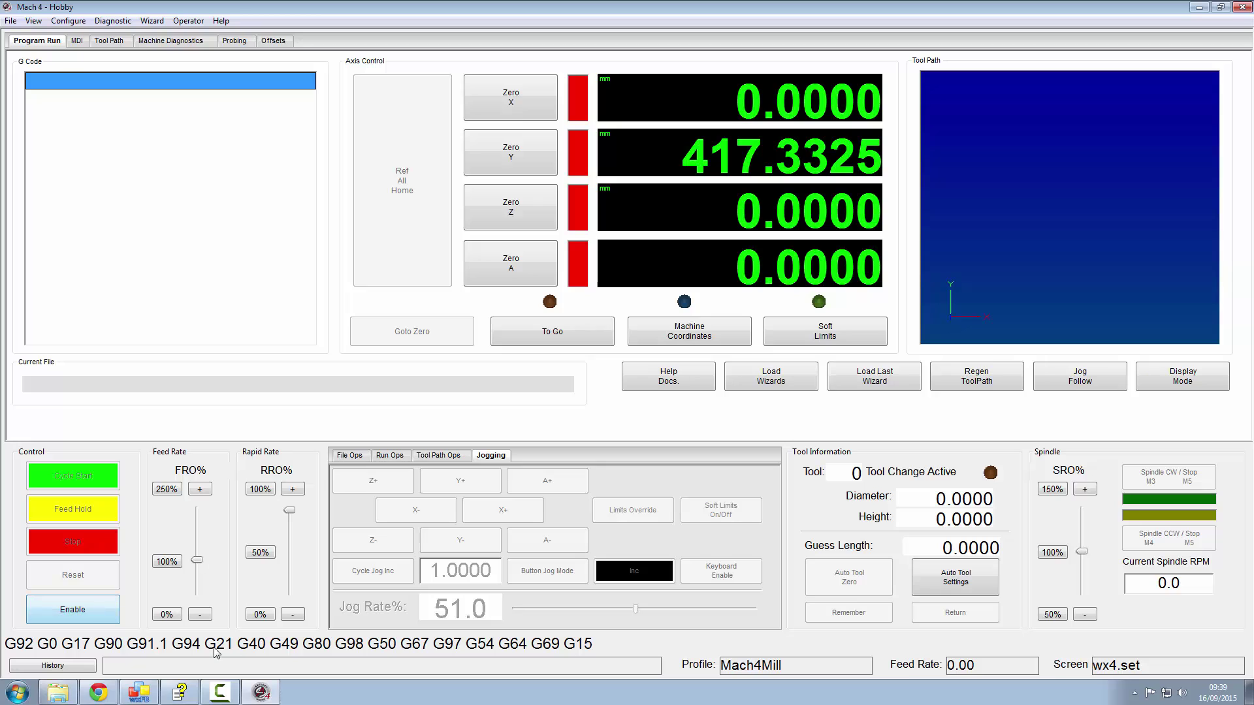
left_click(530, 162)
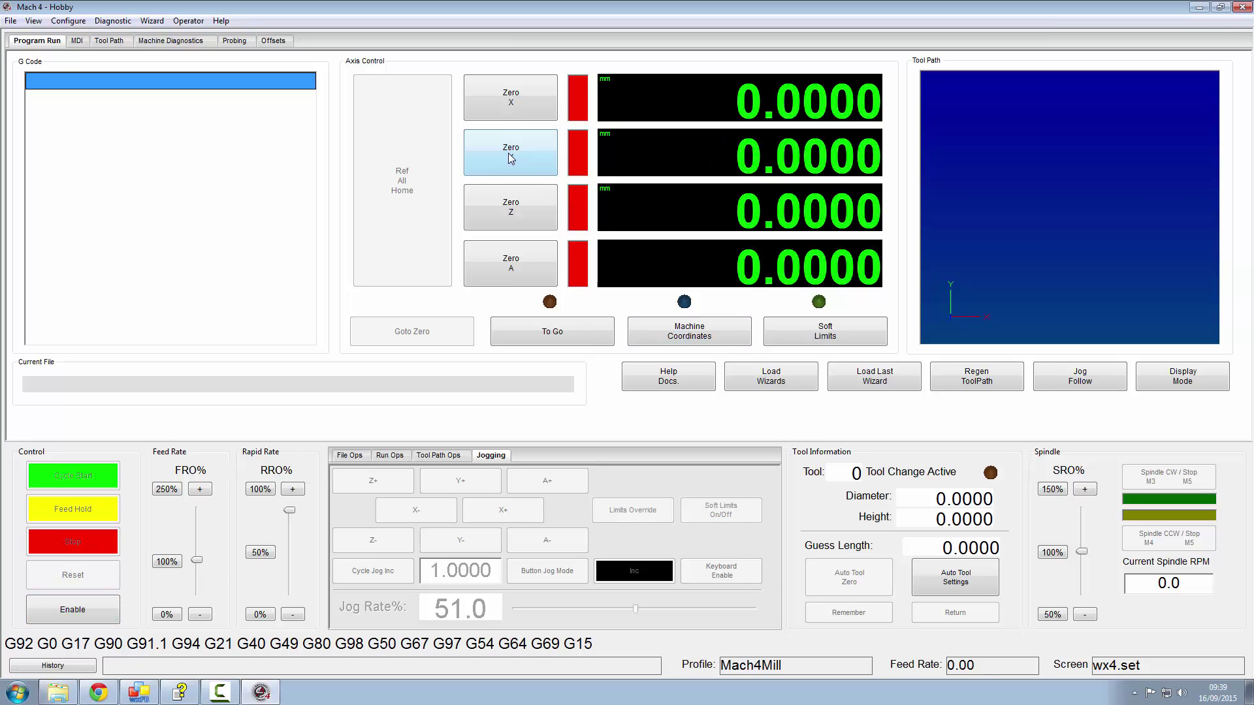
left_click(1242, 9)
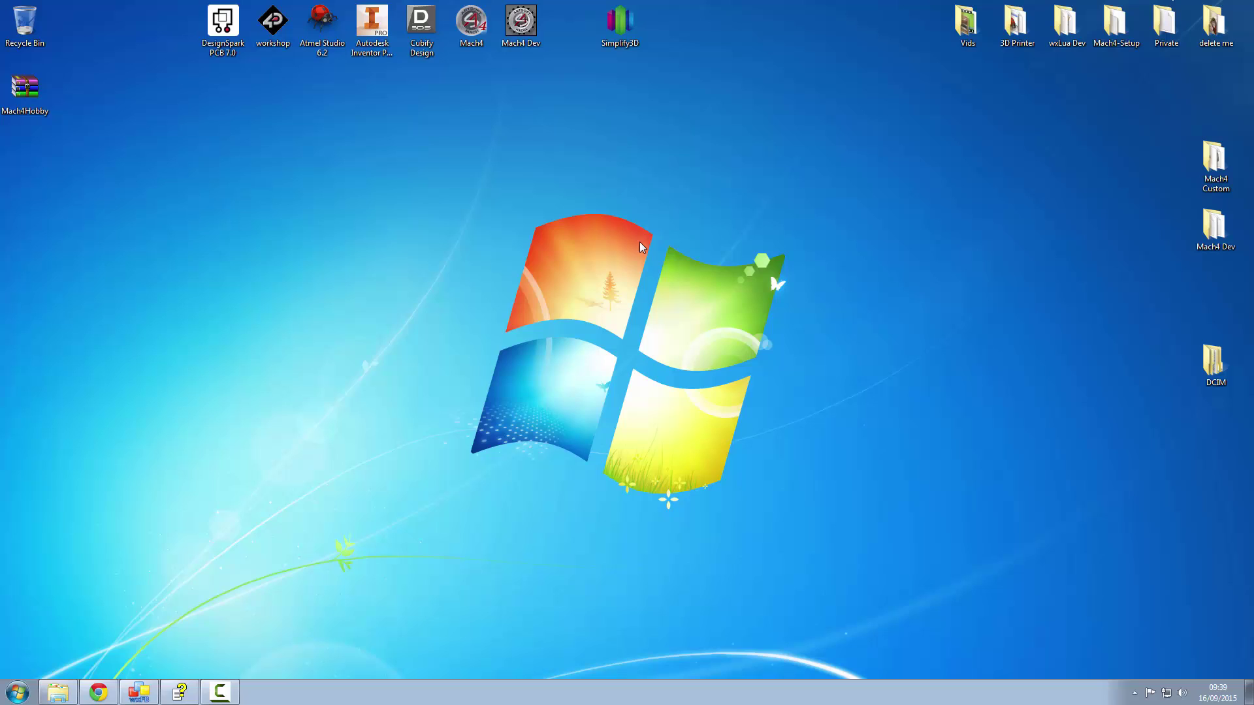
- Relaunch Mach4 with Mach4Mill, zero Y on the Program Run screen and enable the machine
double_click(473, 22)
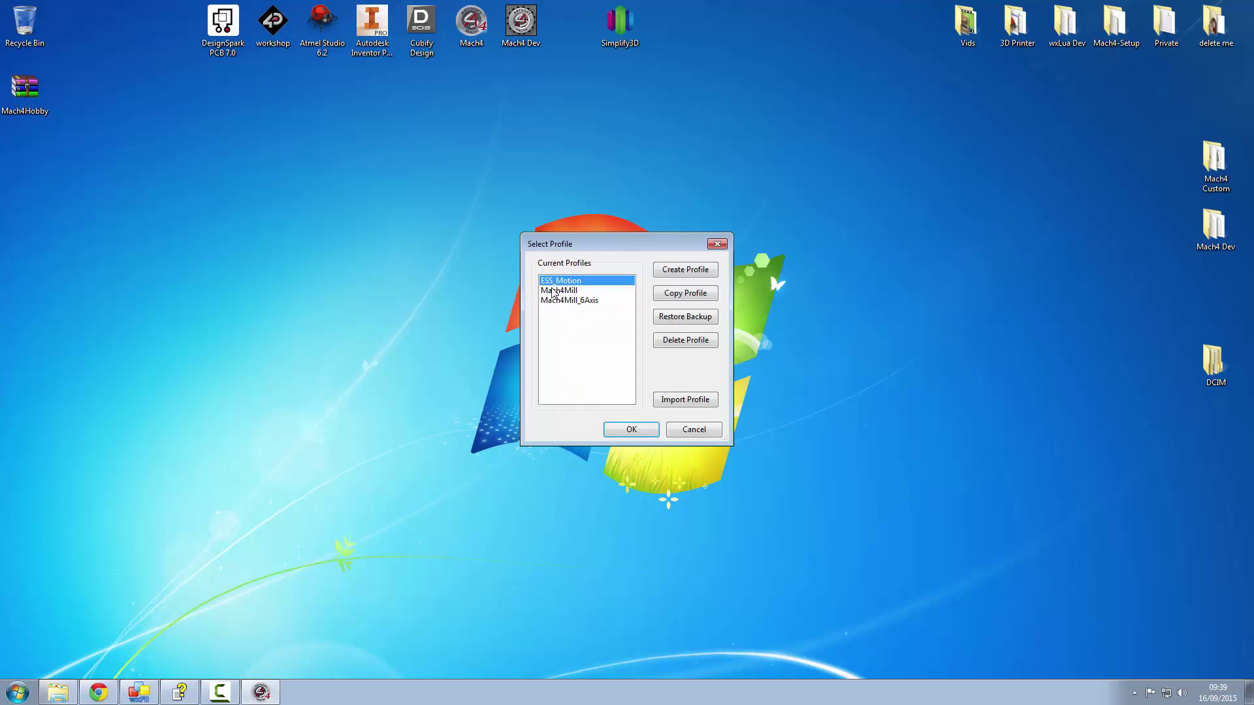
left_click(553, 292)
left_click(627, 430)
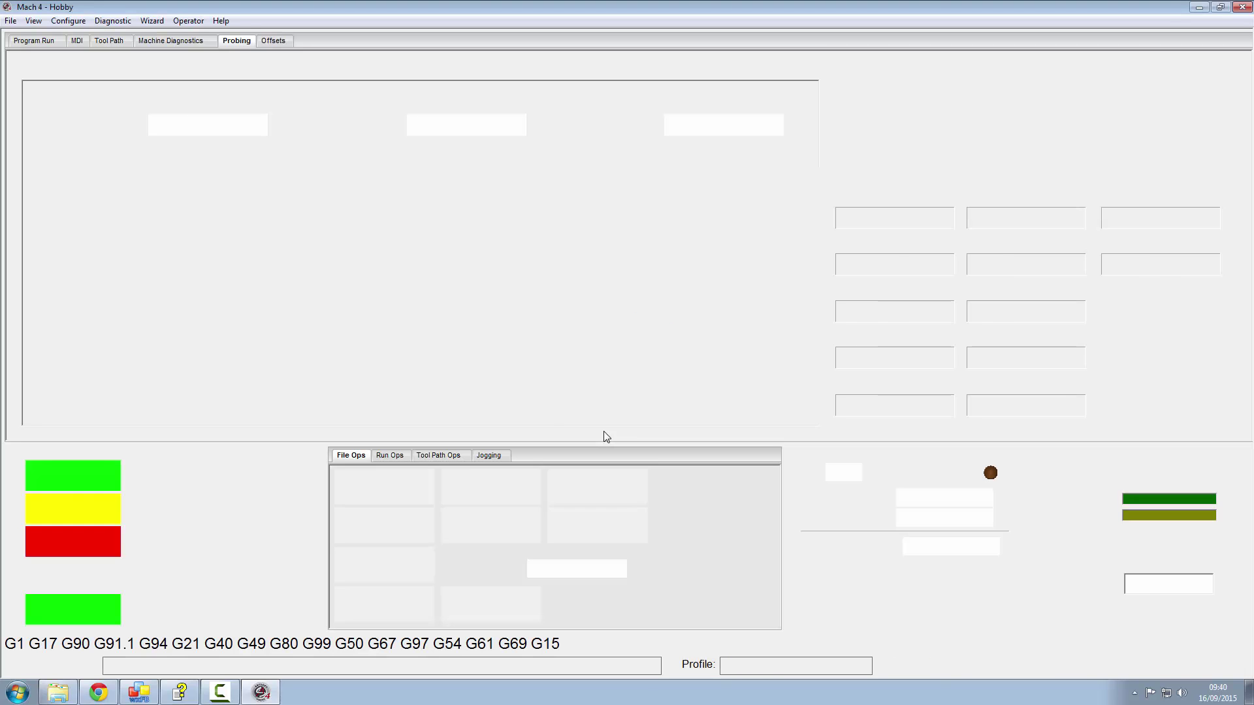
left_click(37, 40)
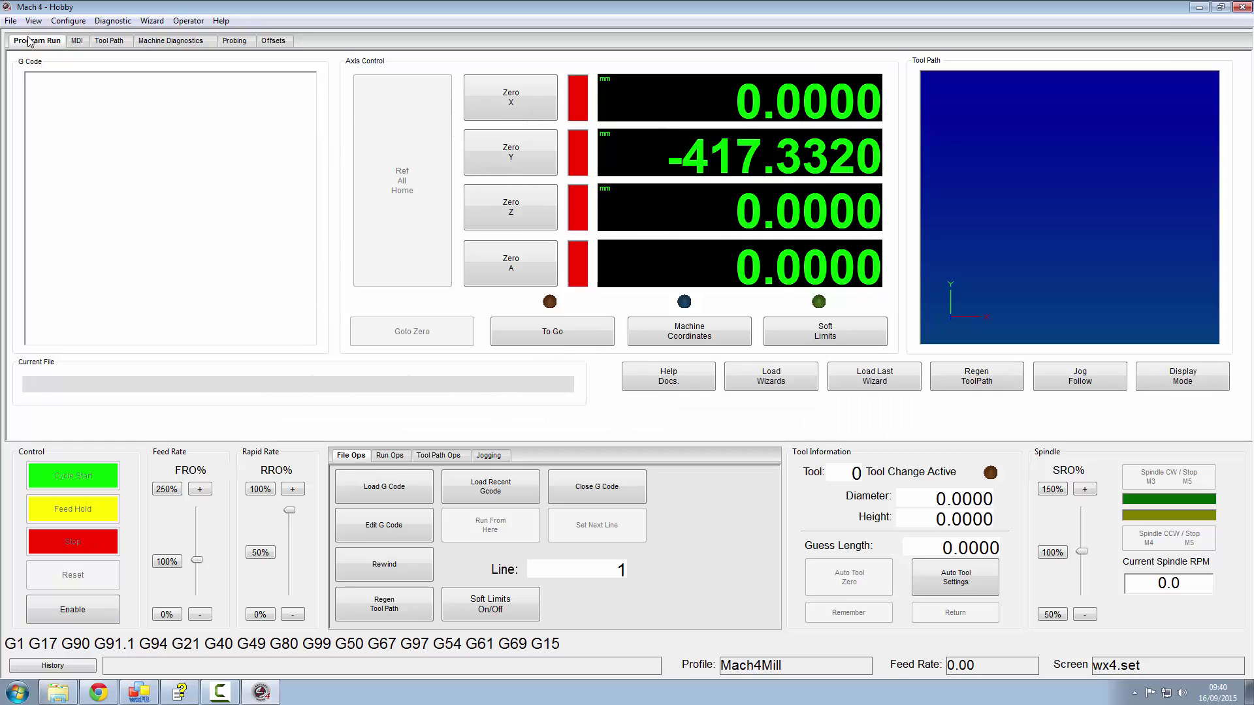
left_click(488, 170)
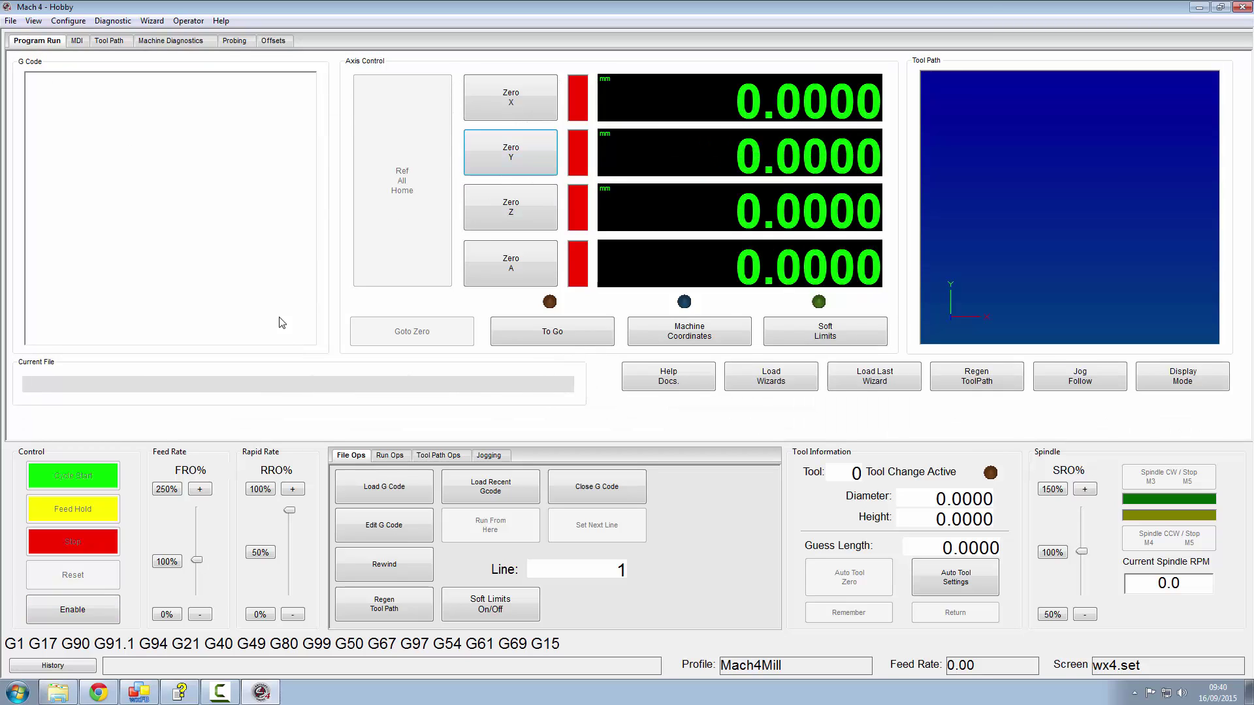
left_click(58, 608)
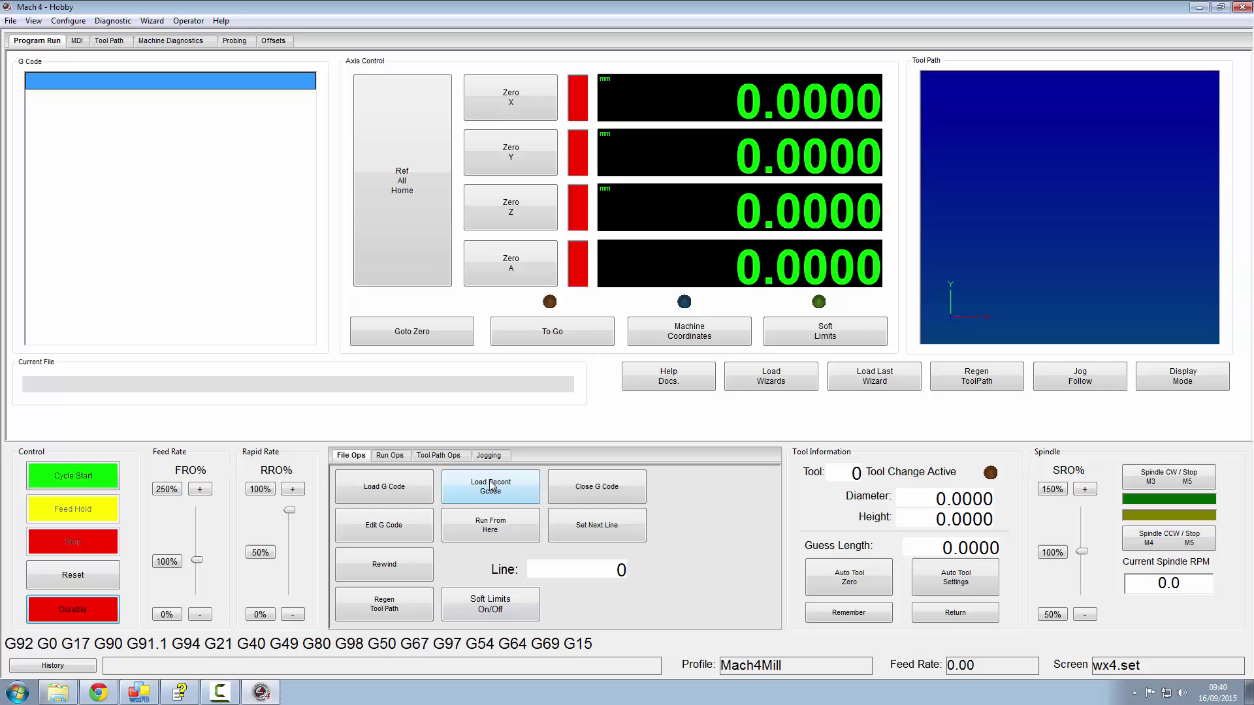
- Make short incremental Y+ and X- jogs to Y 1.44 and X -2.8425 mm, then disable
left_click(488, 455)
left_click(461, 482)
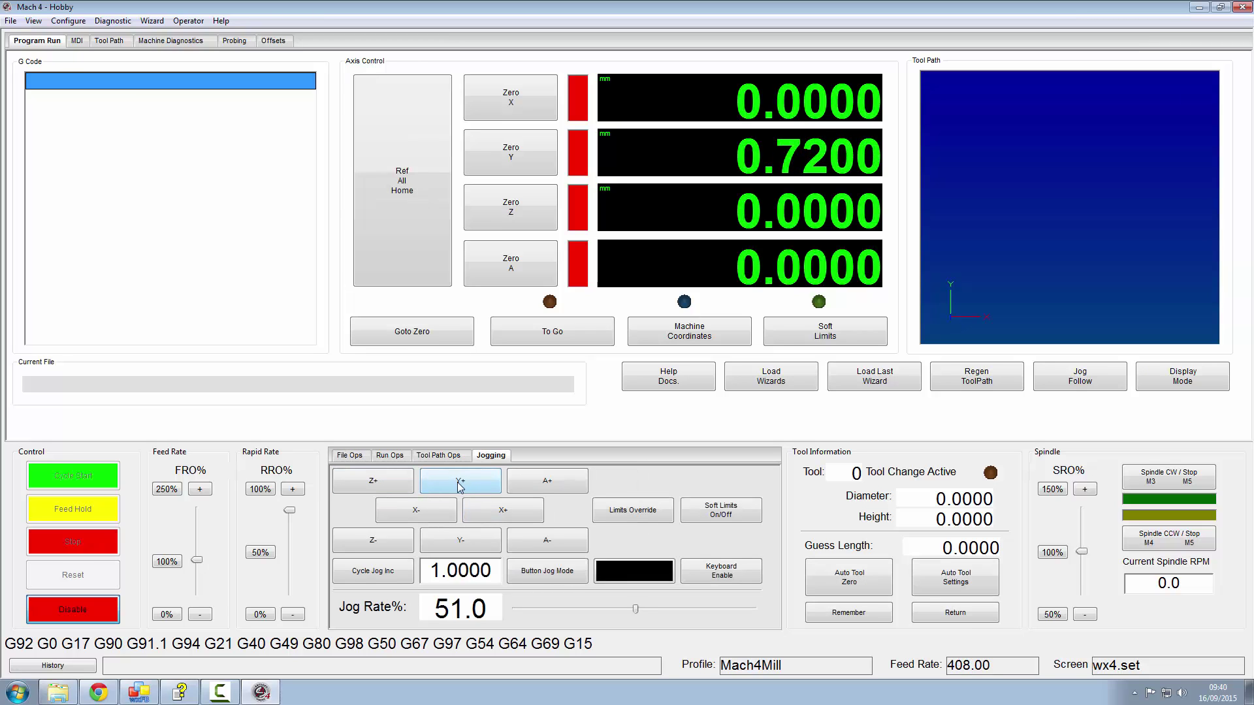
left_click(416, 511)
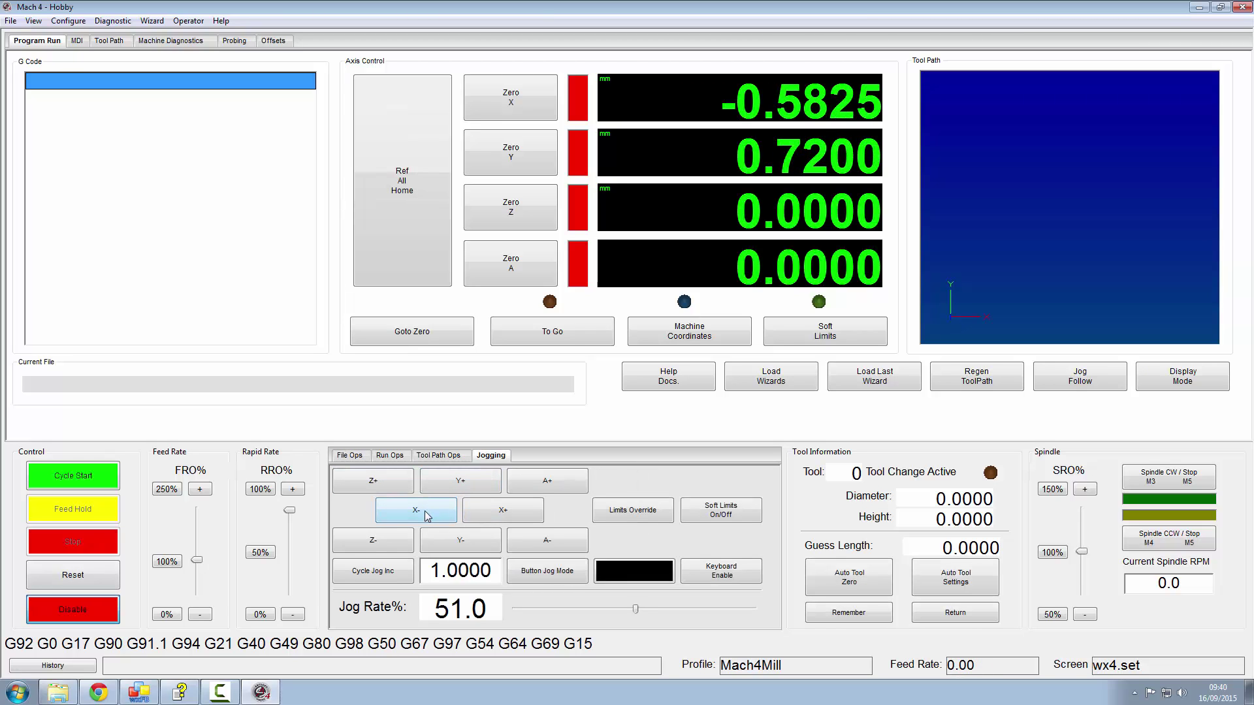
left_click(458, 484)
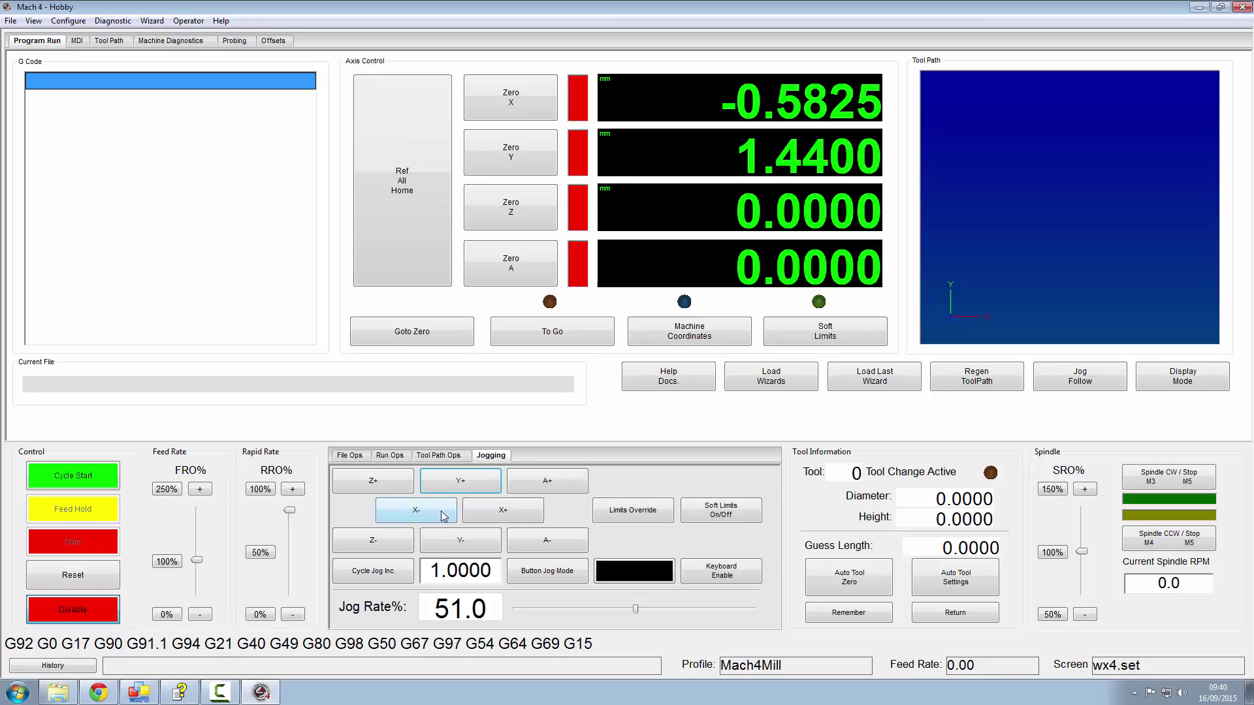
left_click(419, 514)
left_click(419, 513)
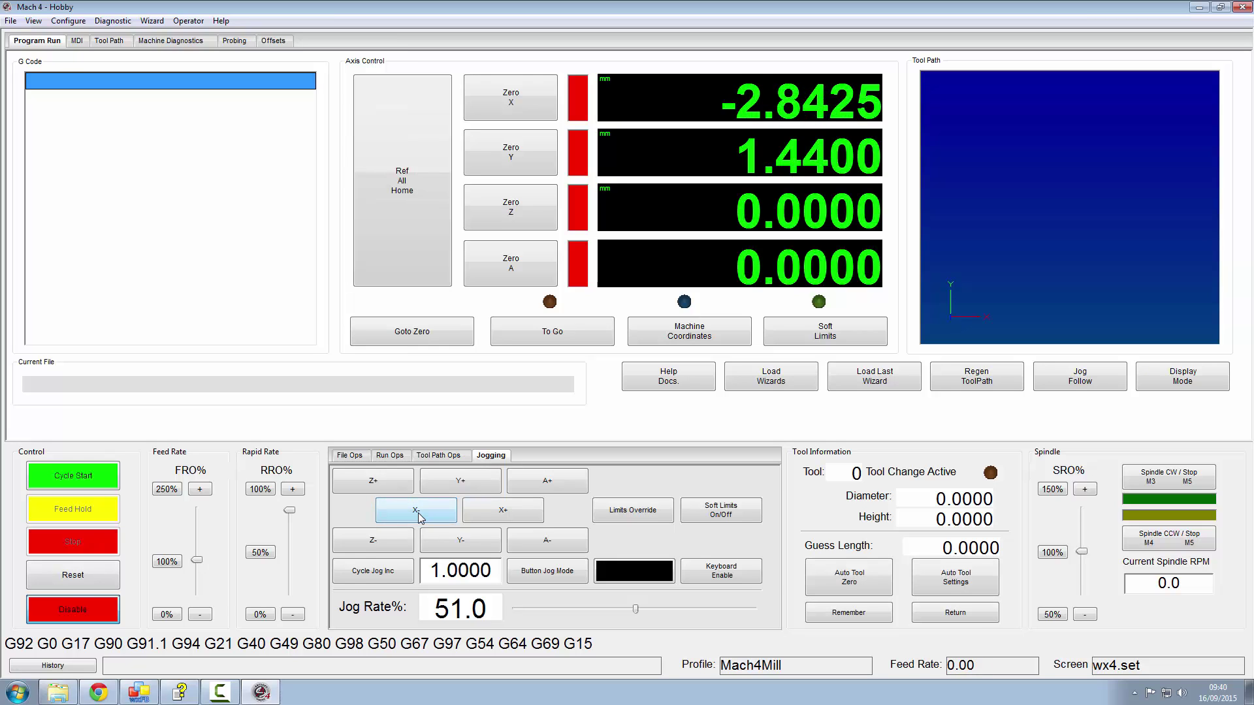
left_click(68, 612)
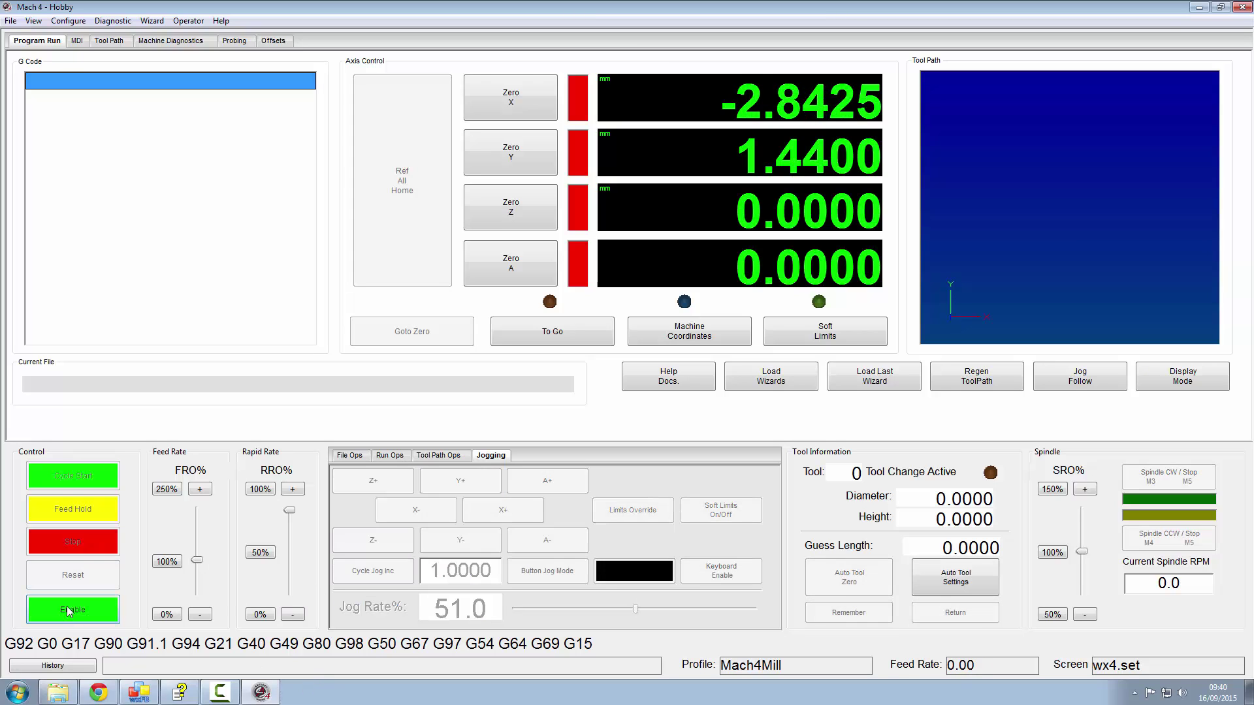
- Close and relaunch Mach4 with Mach4Mill, enable and go to the Program Run screen
left_click(1240, 8)
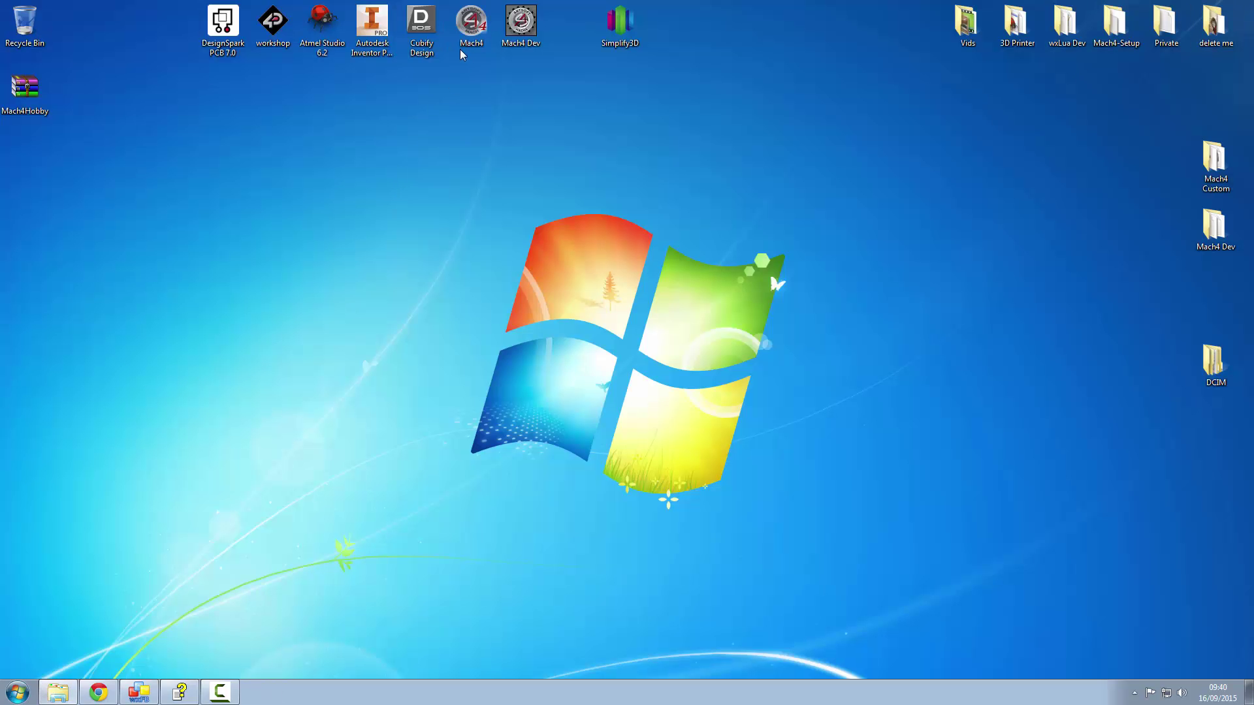
double_click(471, 25)
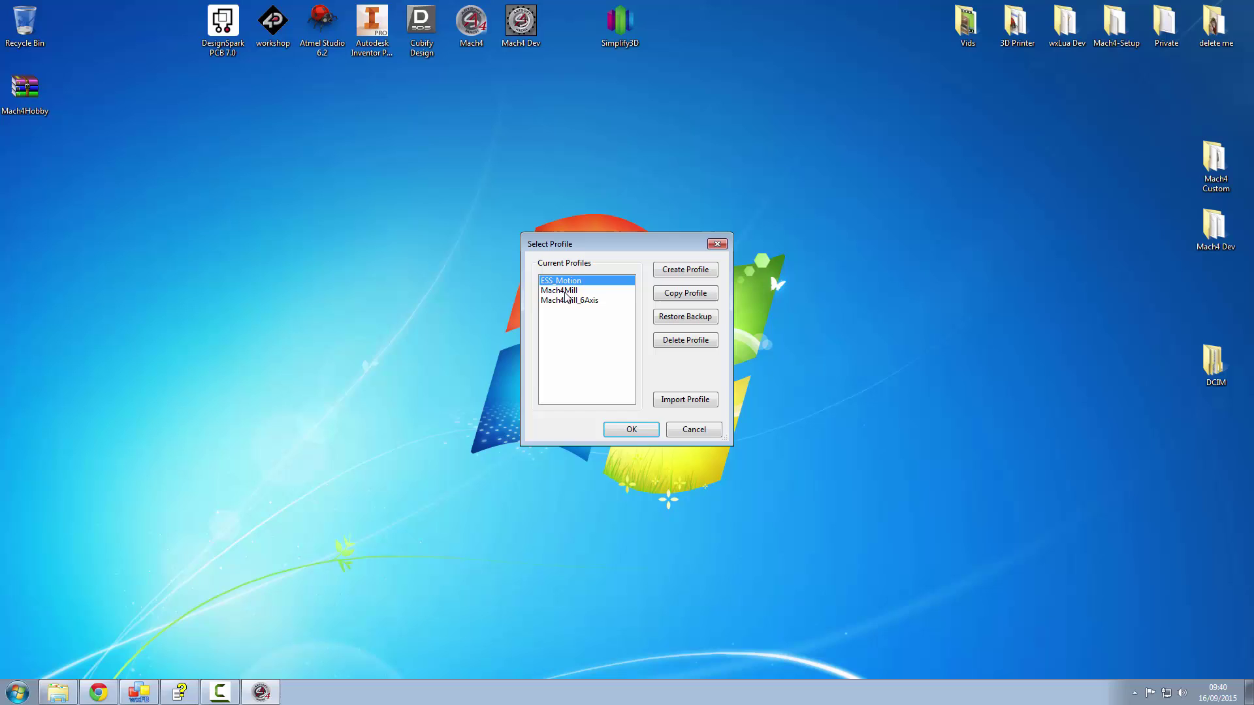
left_click(565, 290)
left_click(631, 429)
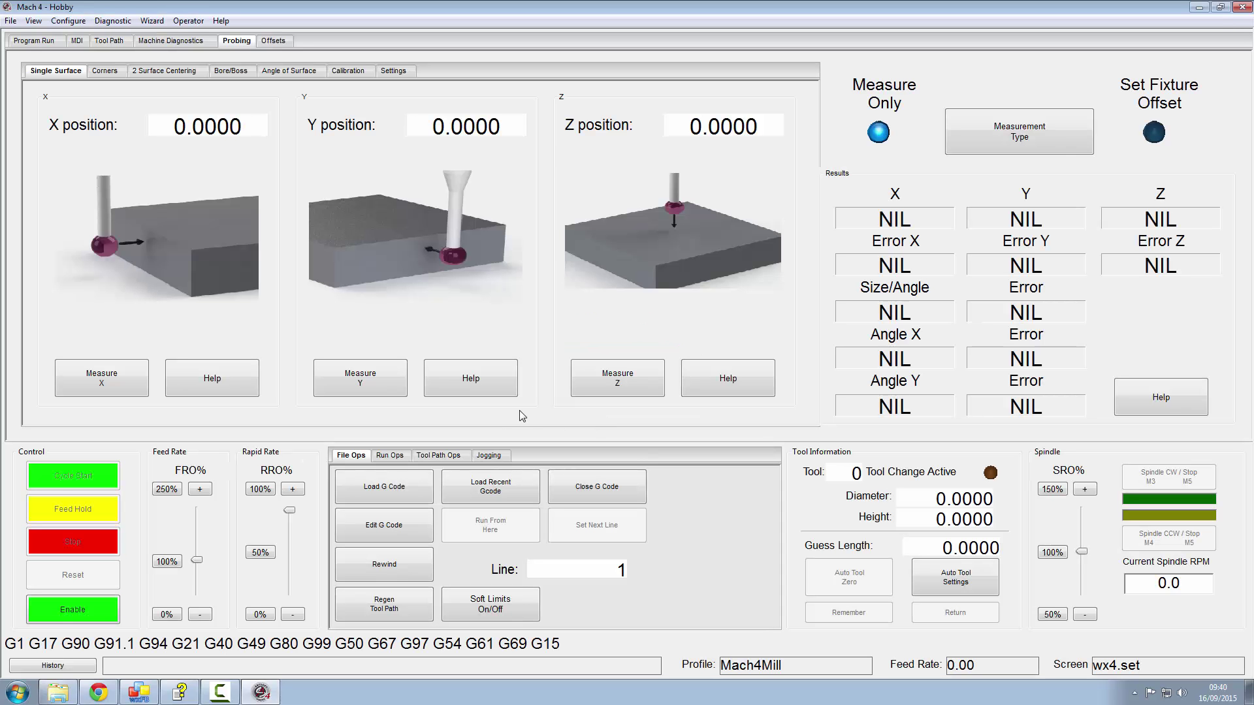
left_click(96, 614)
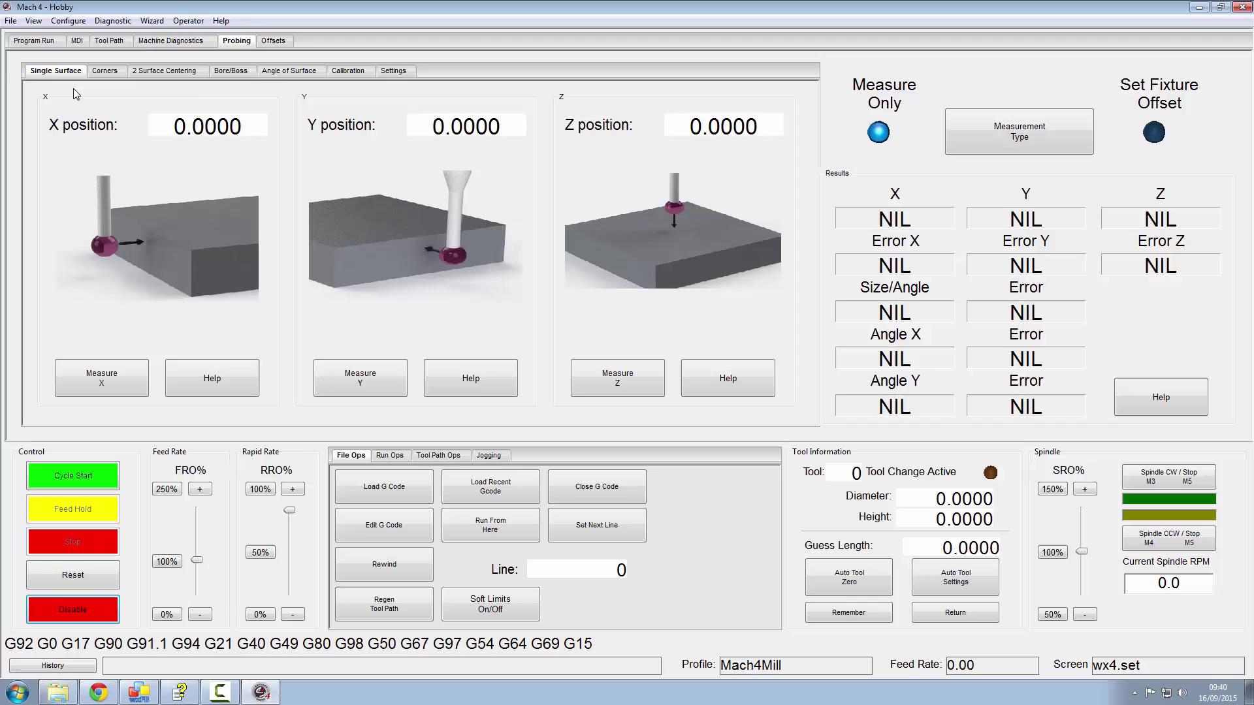
left_click(37, 39)
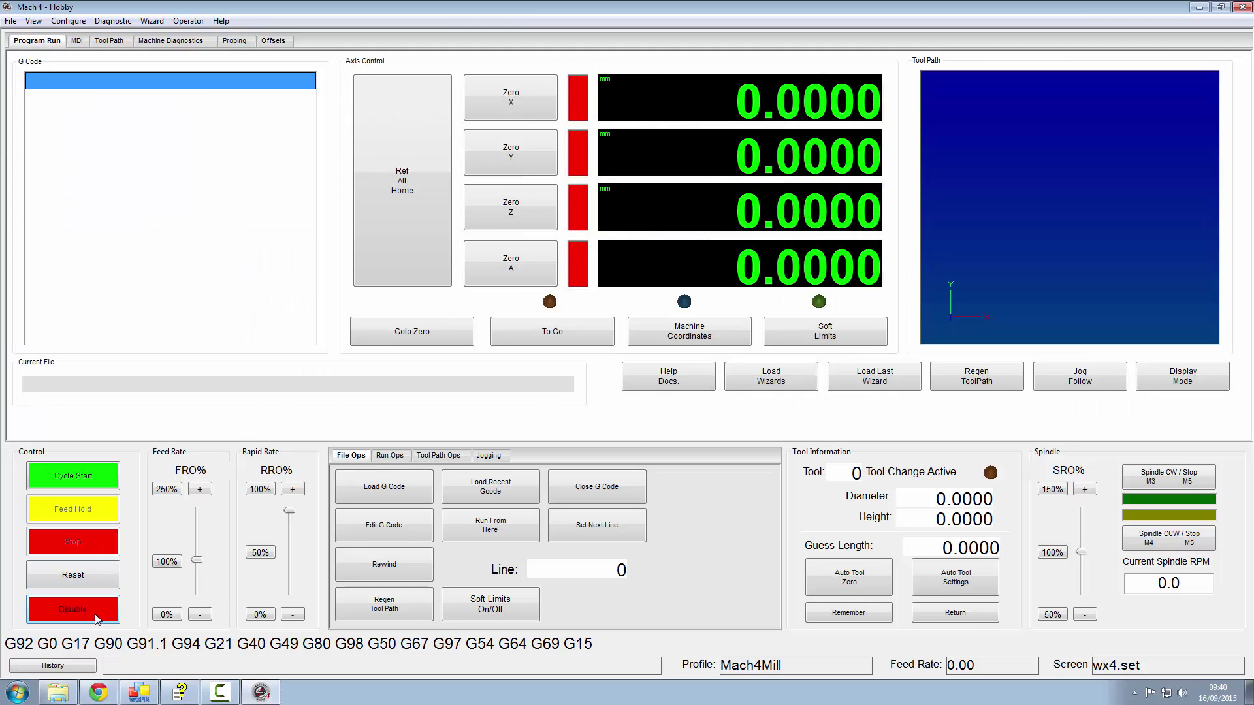
- In Inc jog mode, jog Y+, X- twice and Y+ again so X reads -2.0 and Y 2.0 mm
left_click(494, 456)
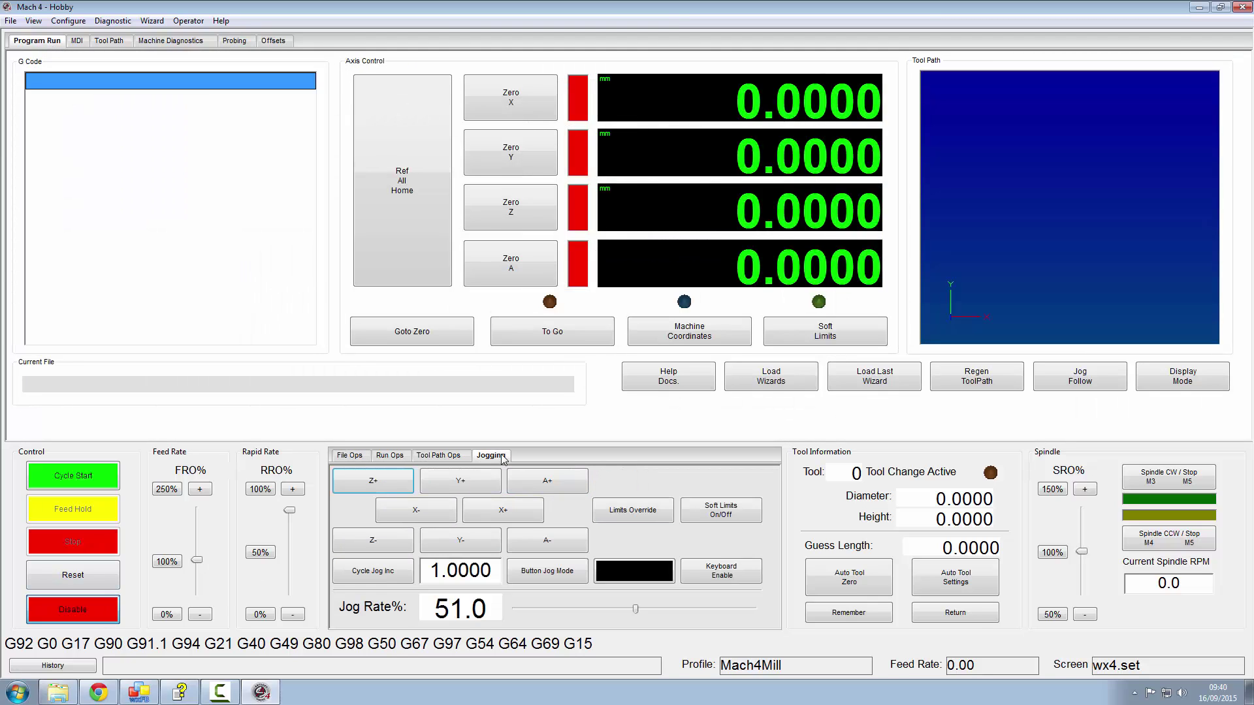
left_click(565, 571)
left_click(461, 480)
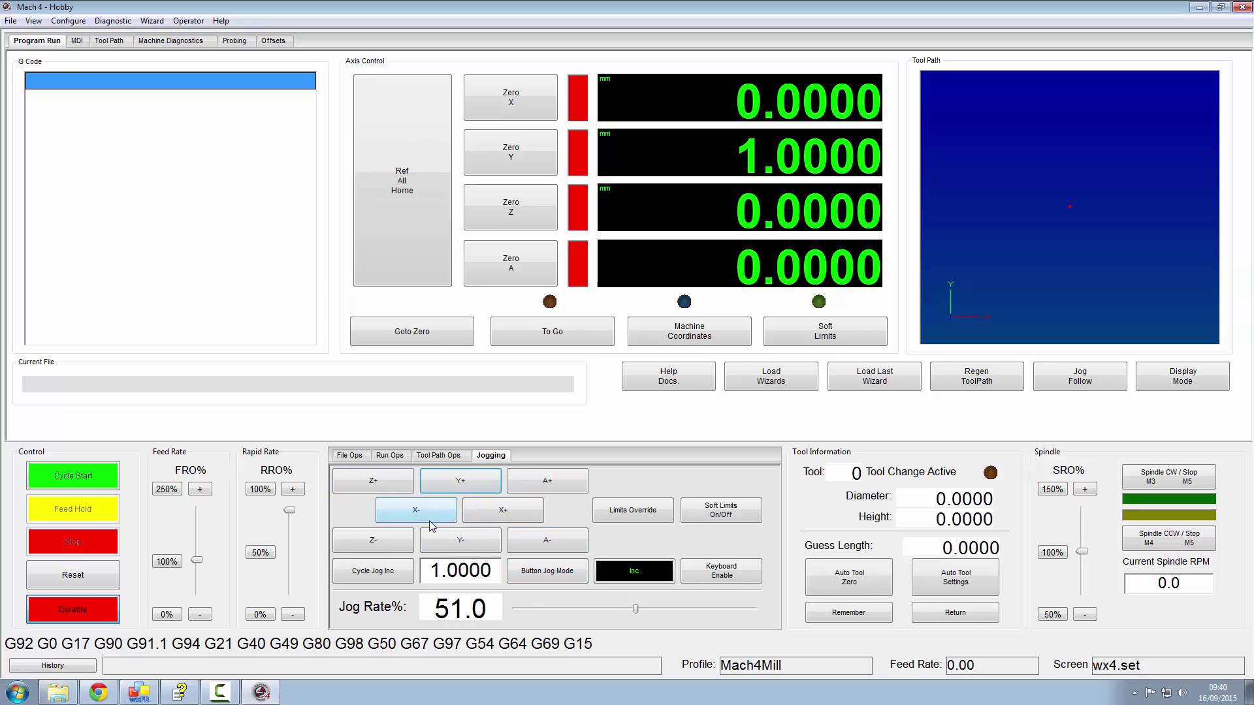
left_click(415, 511)
left_click(421, 514)
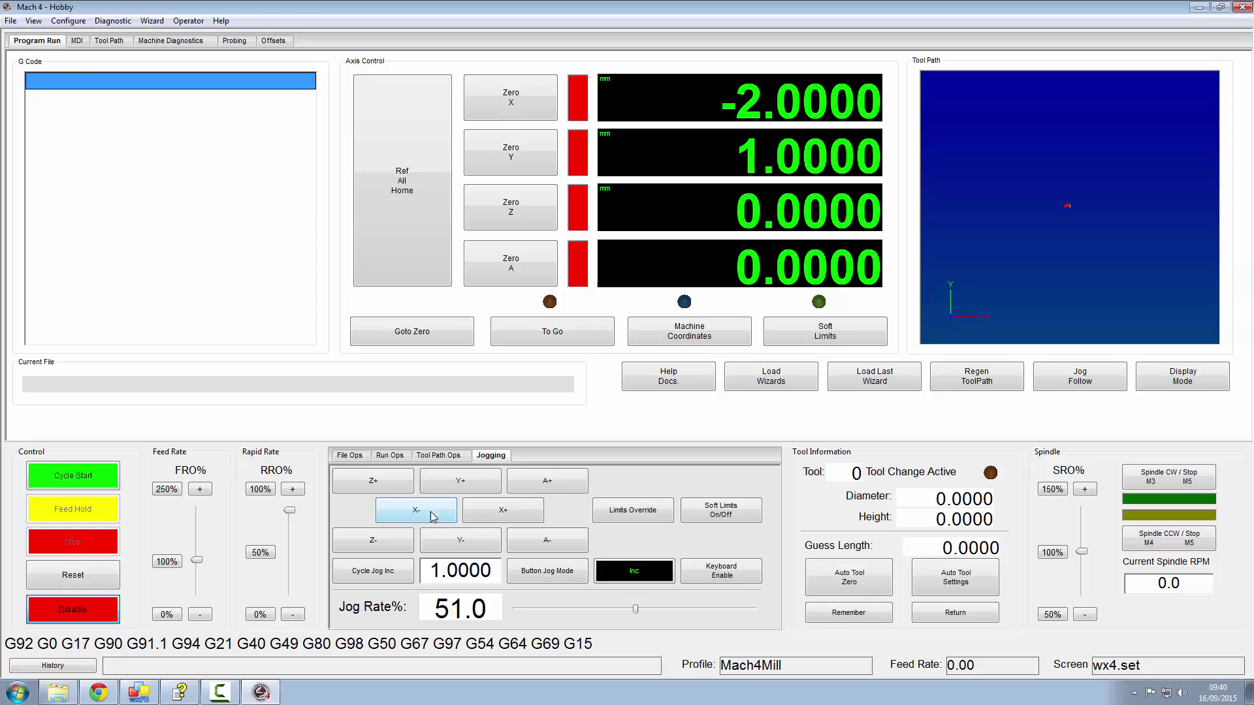
left_click(487, 487)
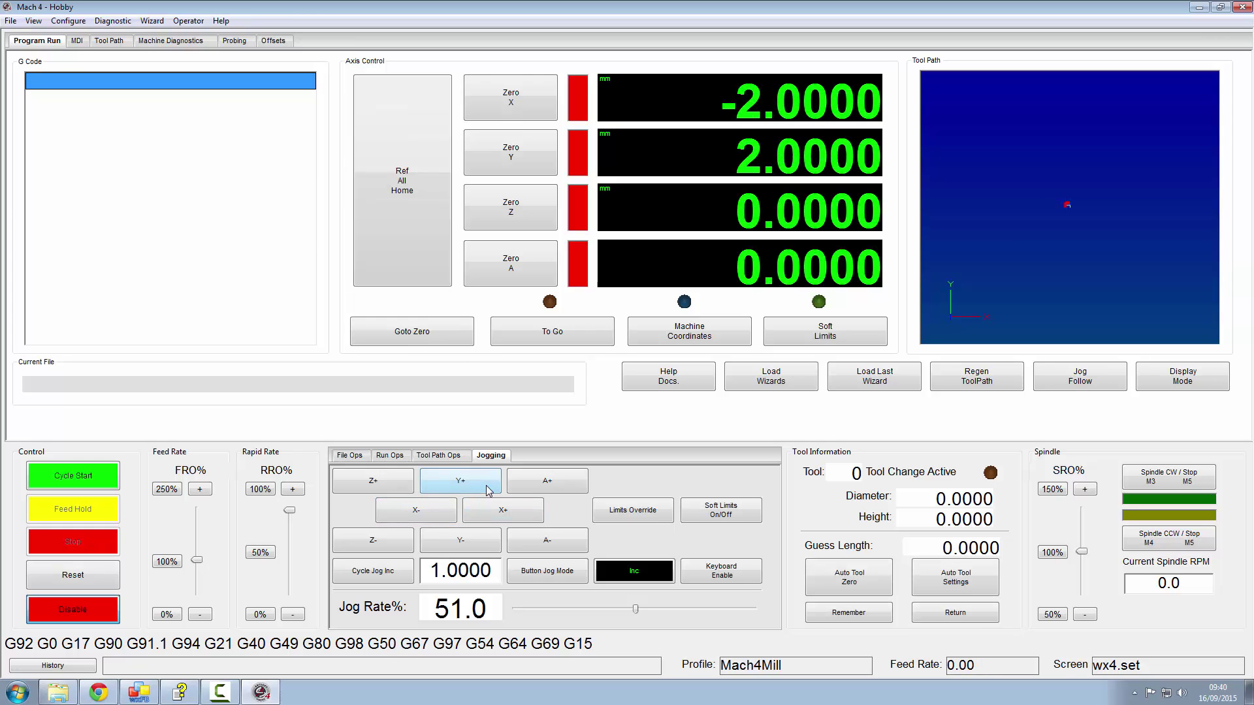
- Close Mach4 and relaunch it from the desktop under the Mach4Mill profile
left_click(1242, 7)
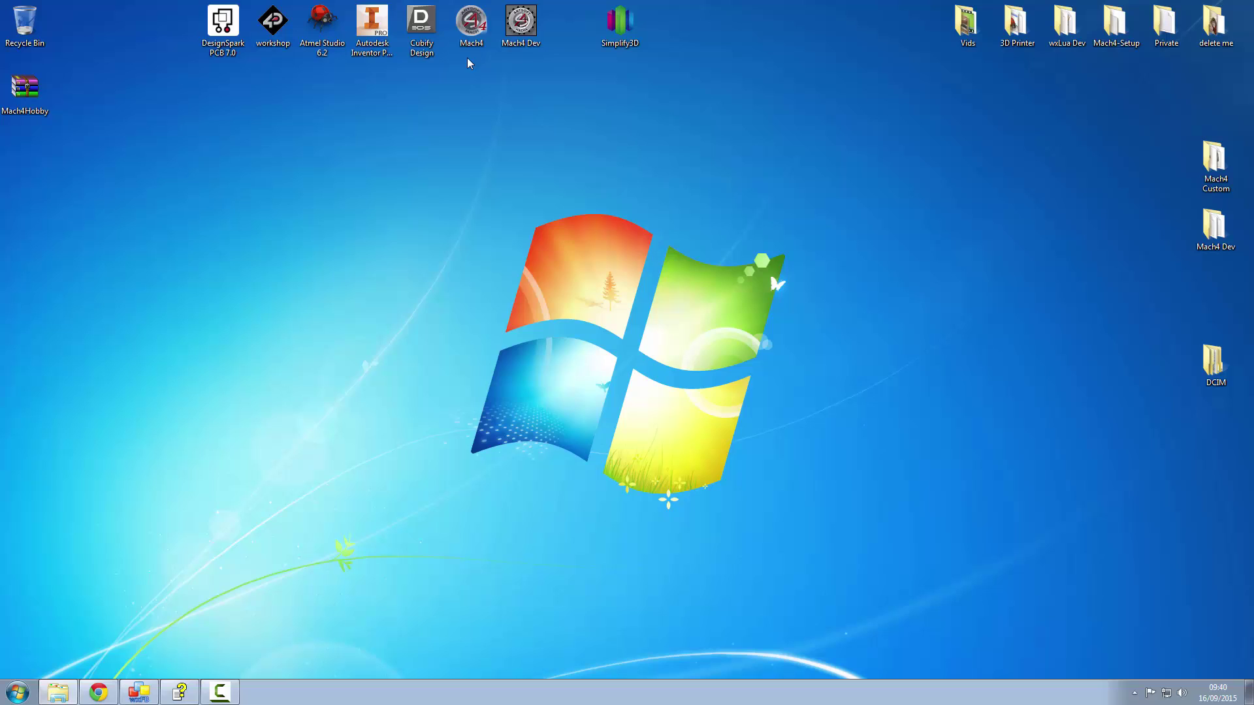
left_click(471, 28)
double_click(471, 28)
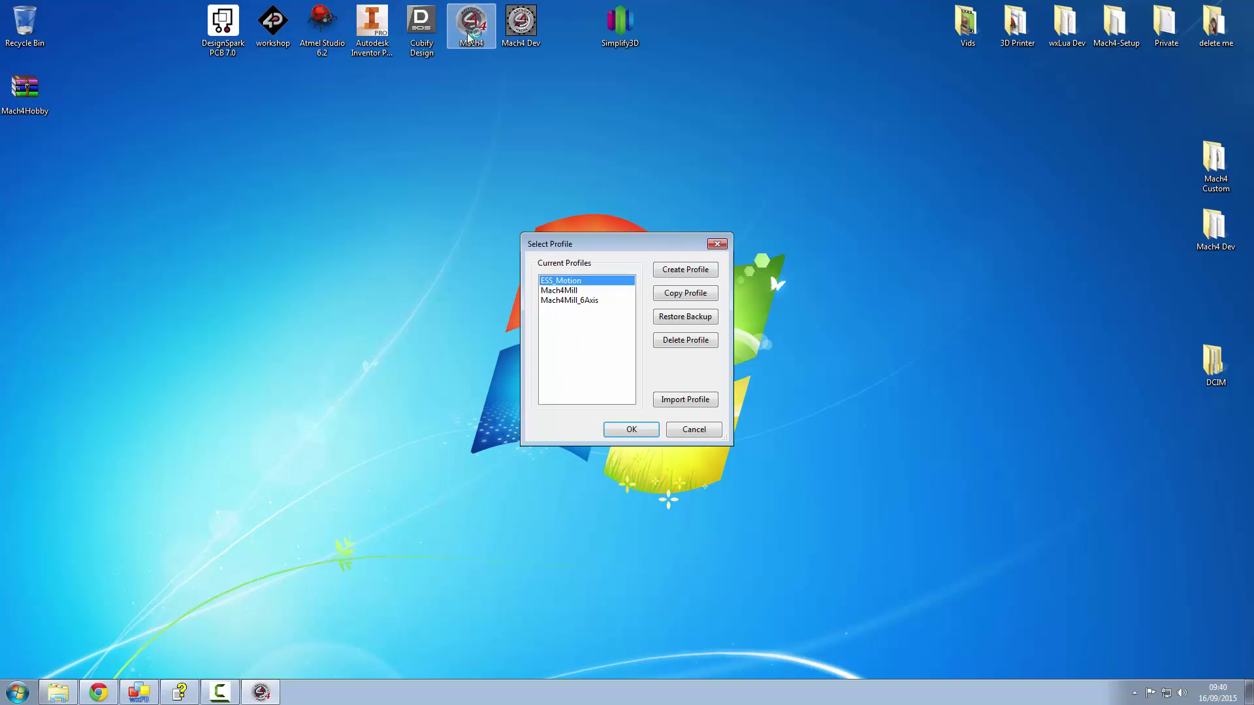
left_click(559, 291)
left_click(632, 429)
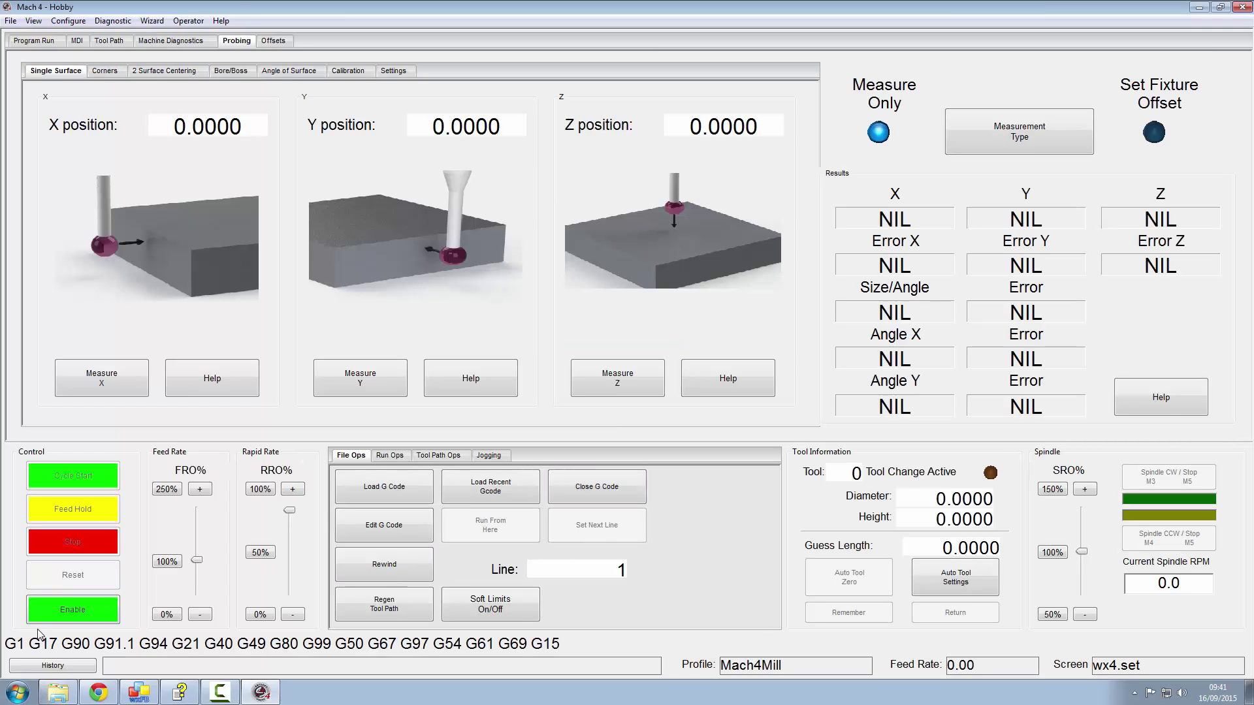
- Enable on Program Run, jog Y+ once in Inc mode, and disable after Y runs away to 251.07 mm
left_click(37, 40)
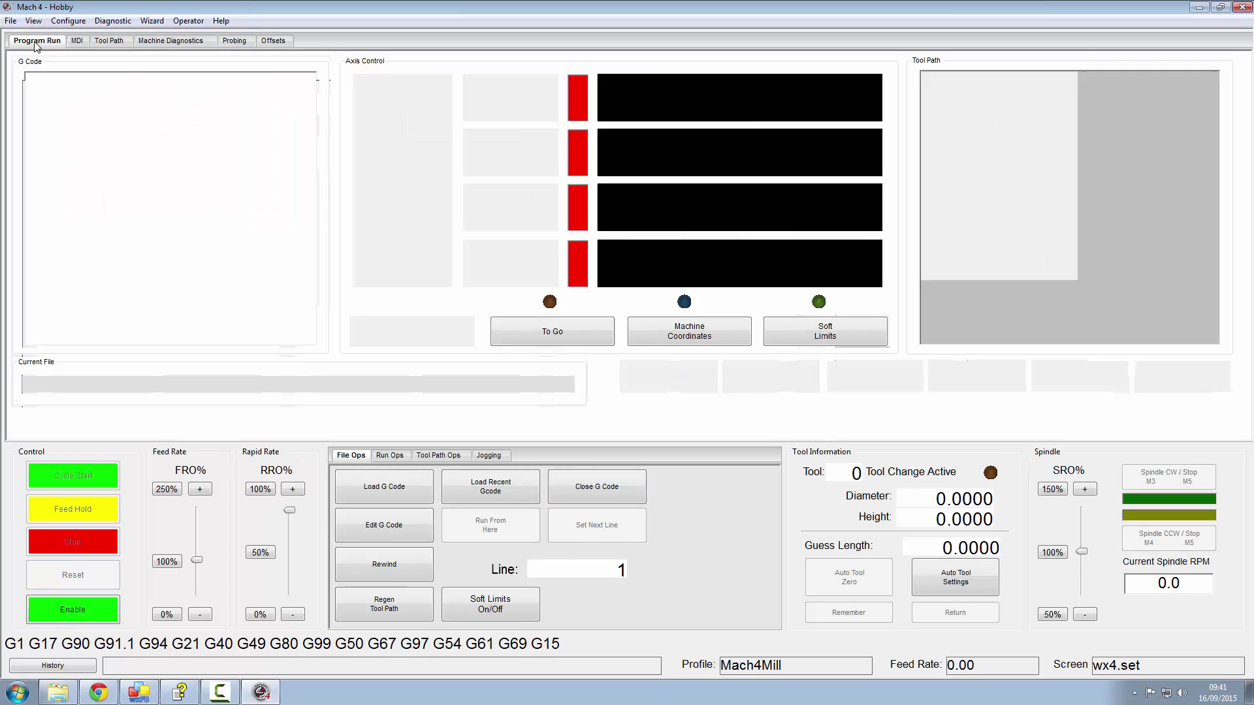
left_click(74, 610)
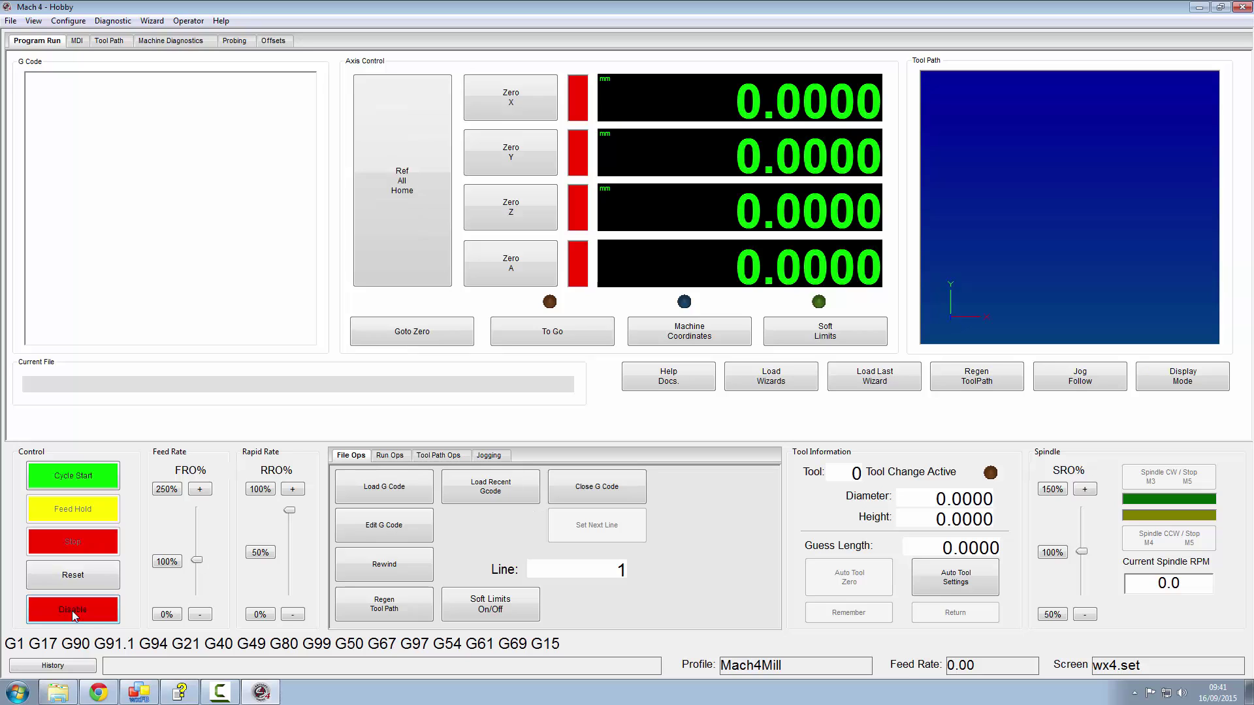
left_click(491, 455)
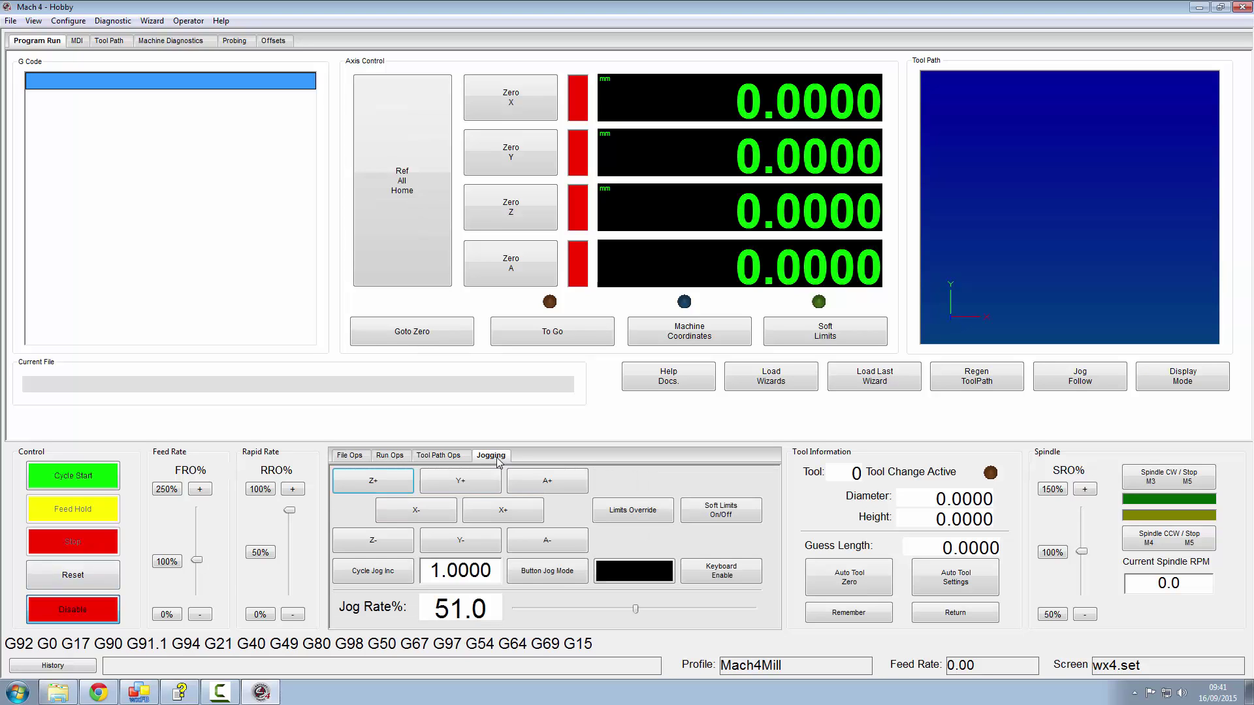
left_click(546, 572)
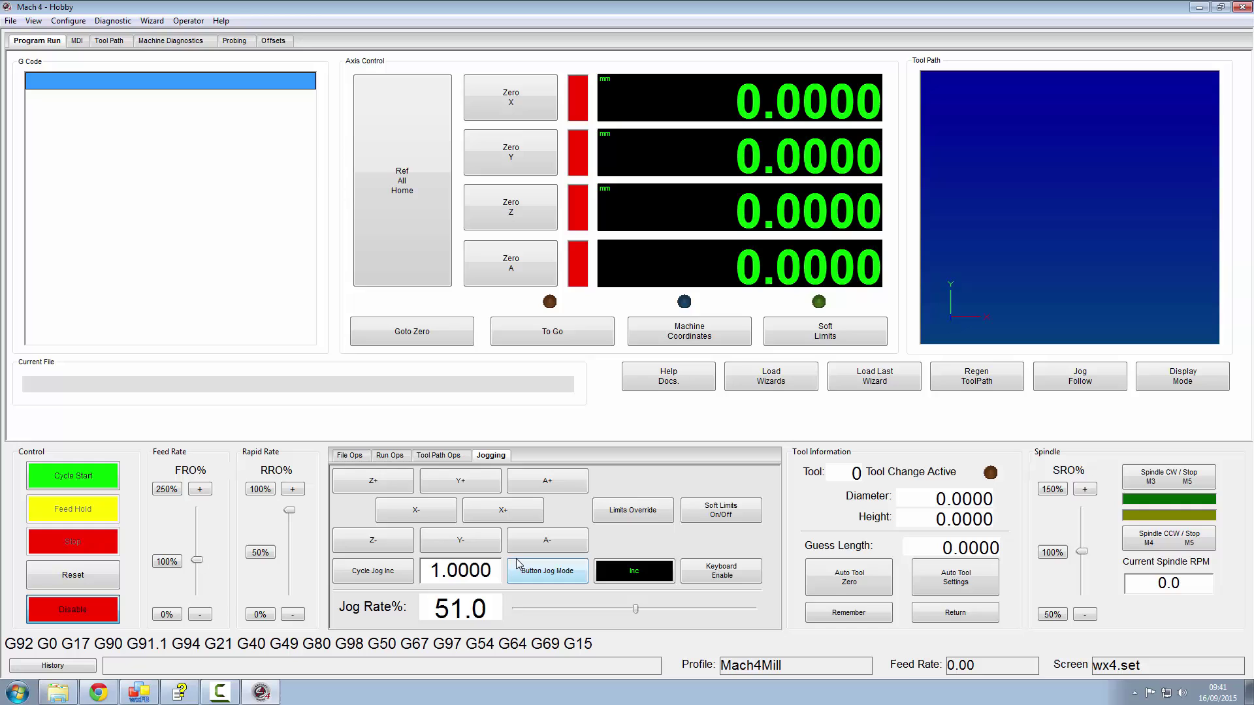
left_click(449, 480)
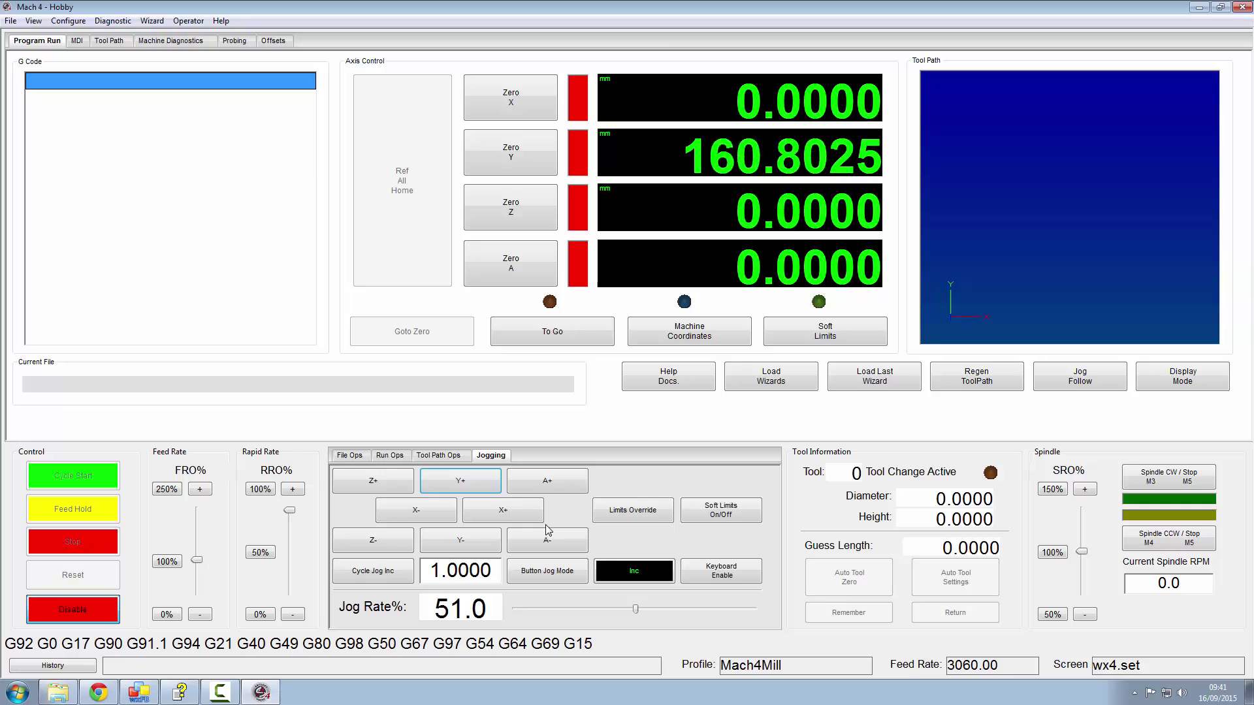
left_click(48, 608)
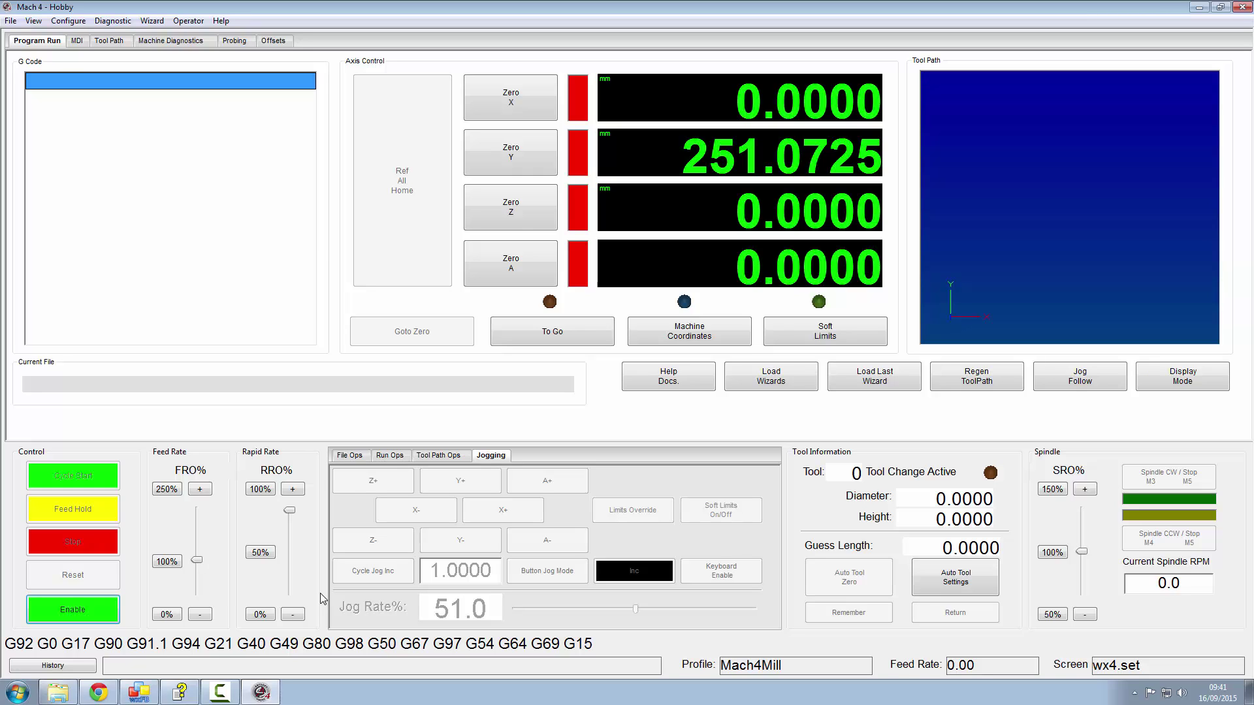
- Enter Operator > Edit Screen, select wx4 and its Screen Load Script under Events
left_click(189, 20)
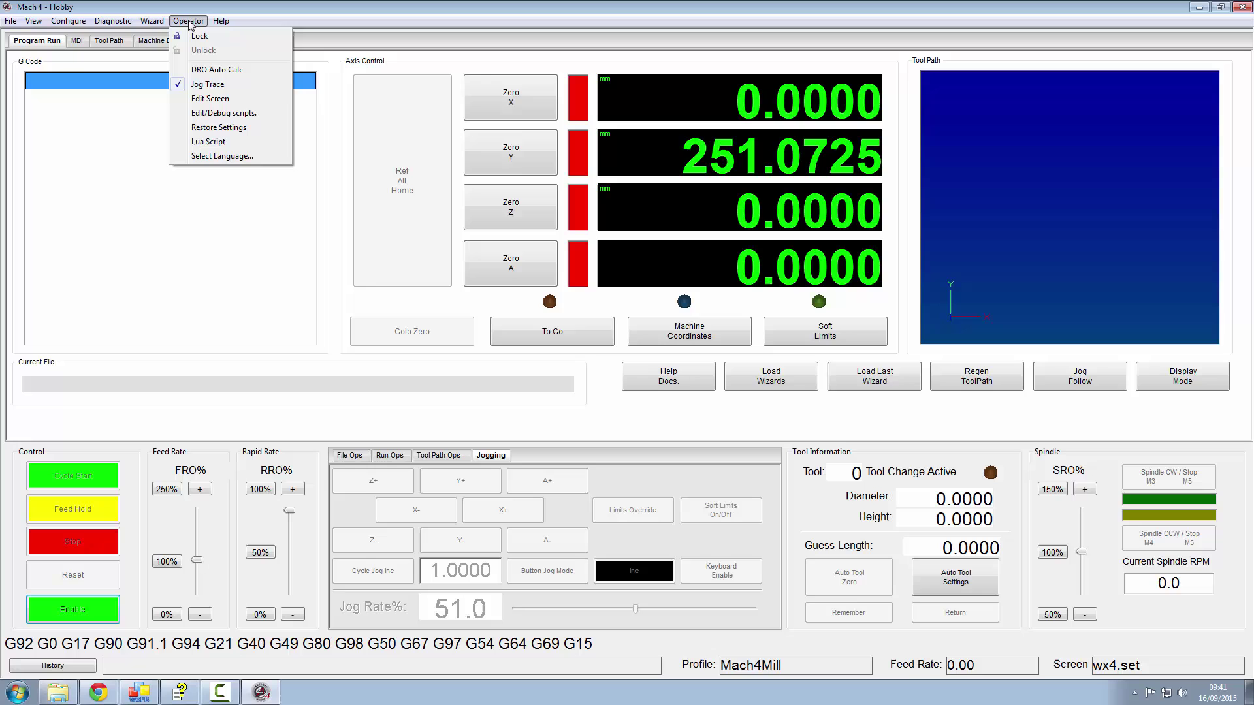
left_click(210, 101)
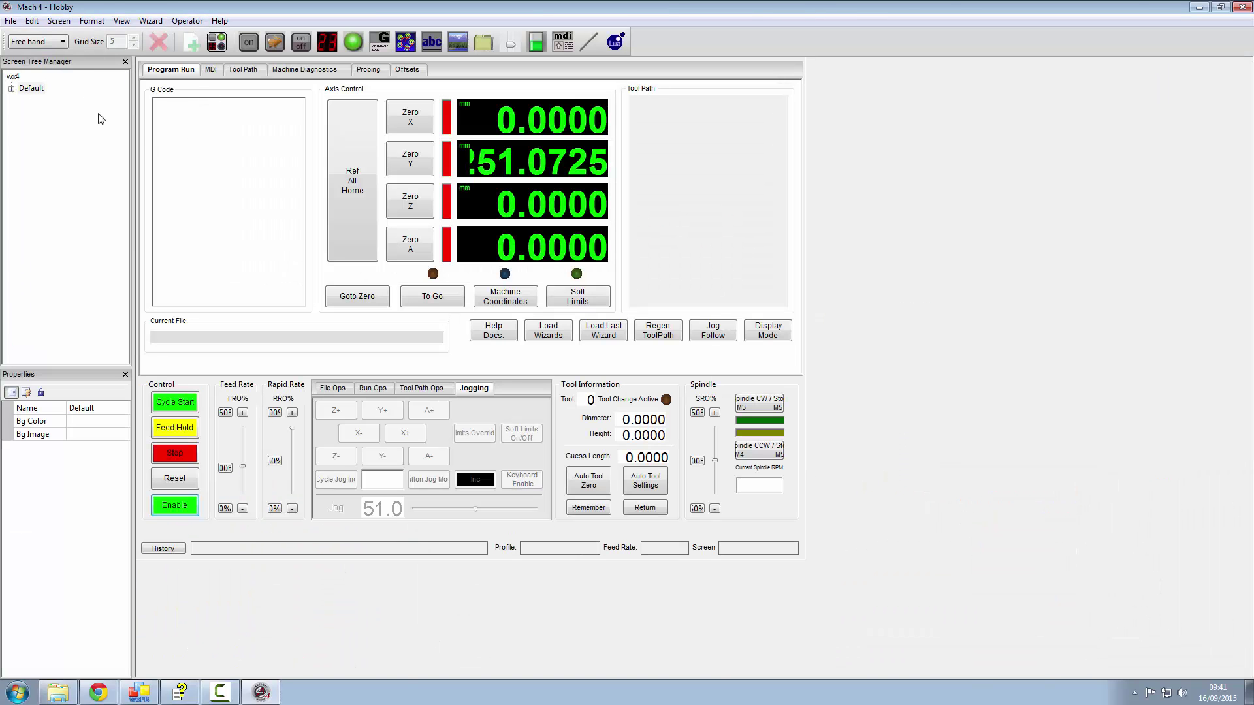
left_click(14, 77)
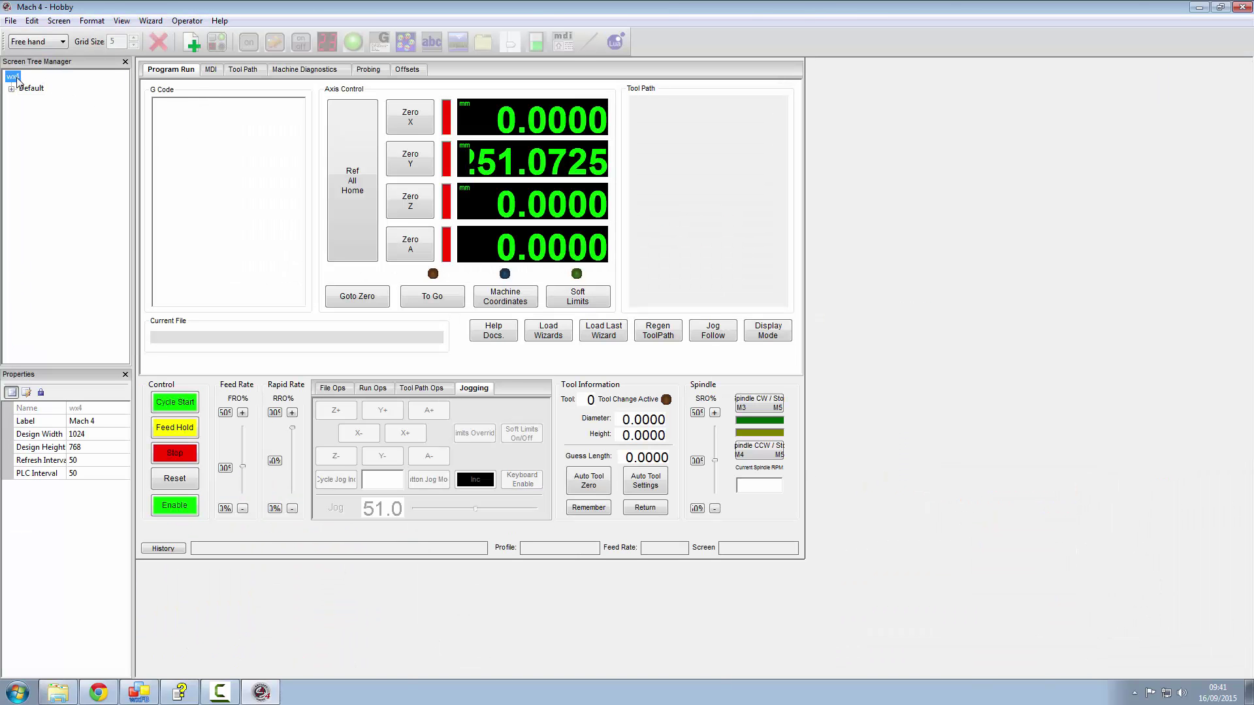
left_click(27, 393)
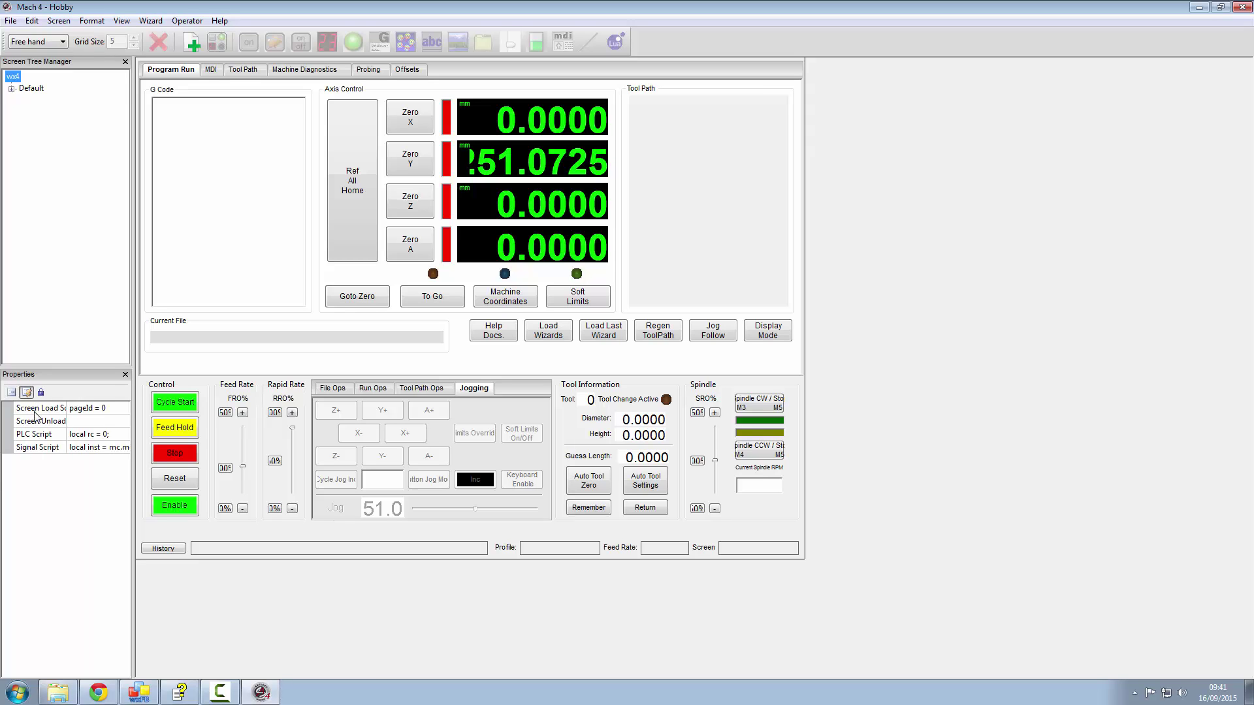
left_click(39, 408)
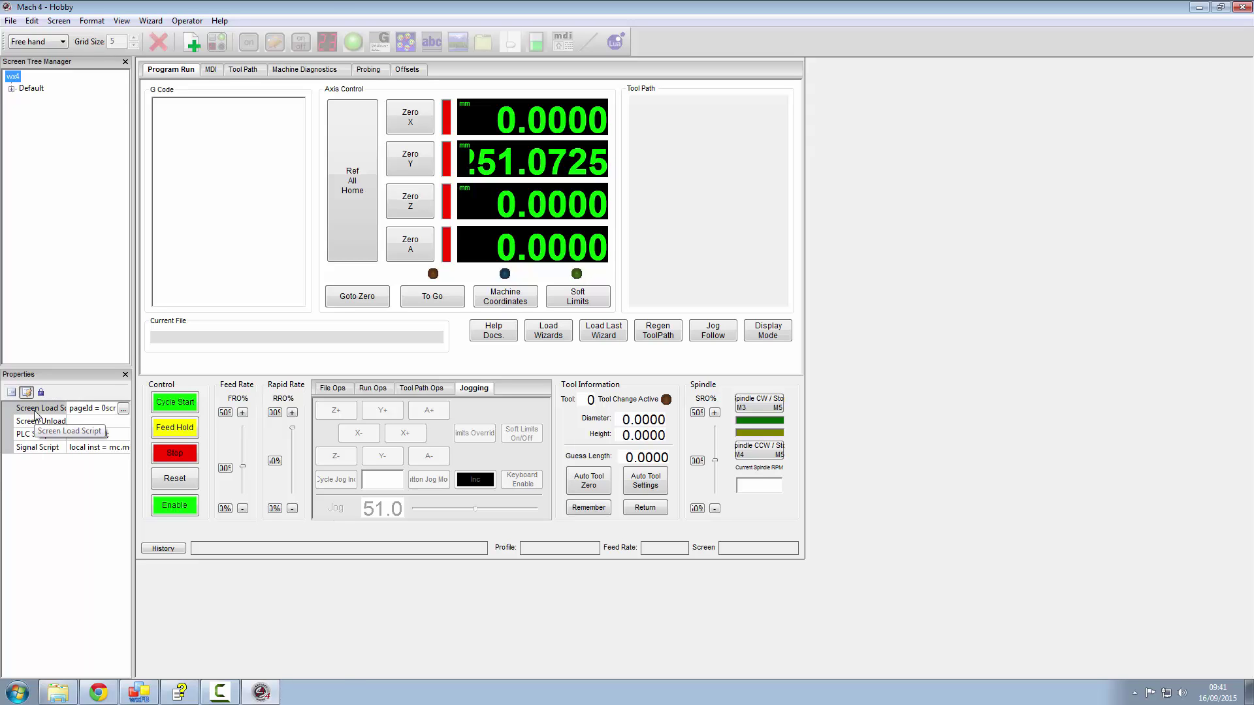
- Open the load script in mcLua and delete the leading -- on line 96 so mc.mcCntlEnable(inst, 0) runs
left_click(125, 408)
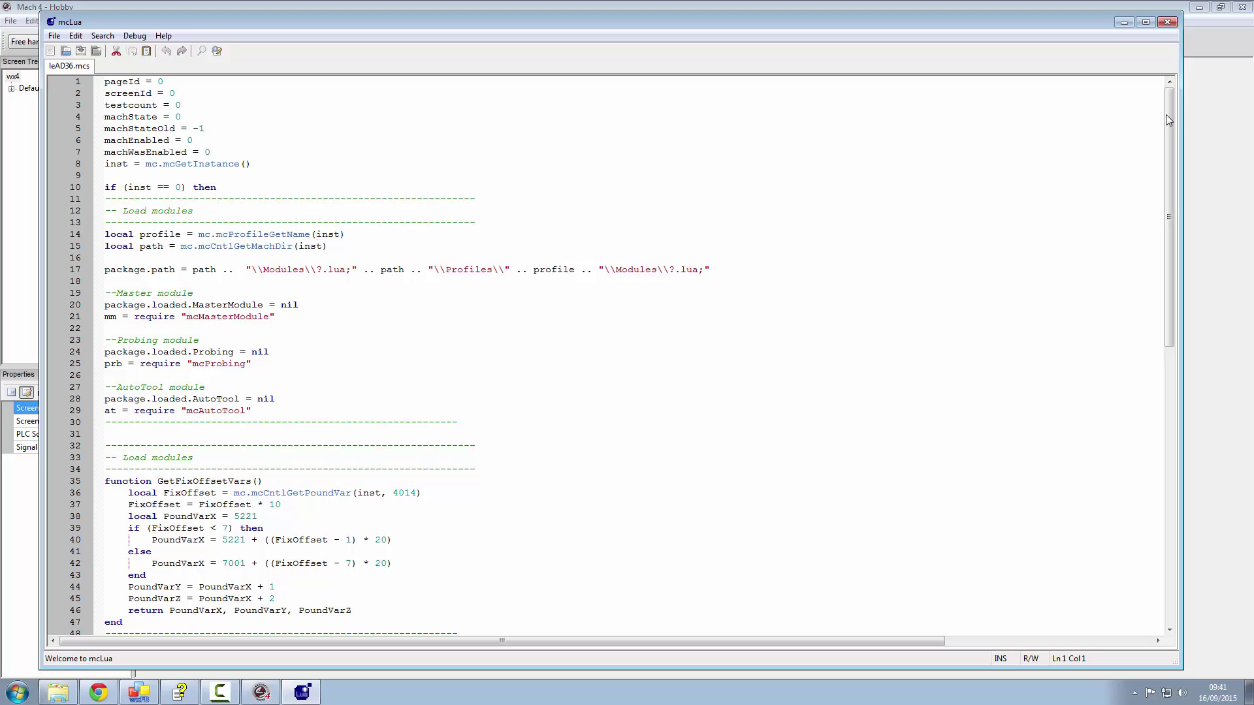
left_click_drag(1165, 115, 1166, 588)
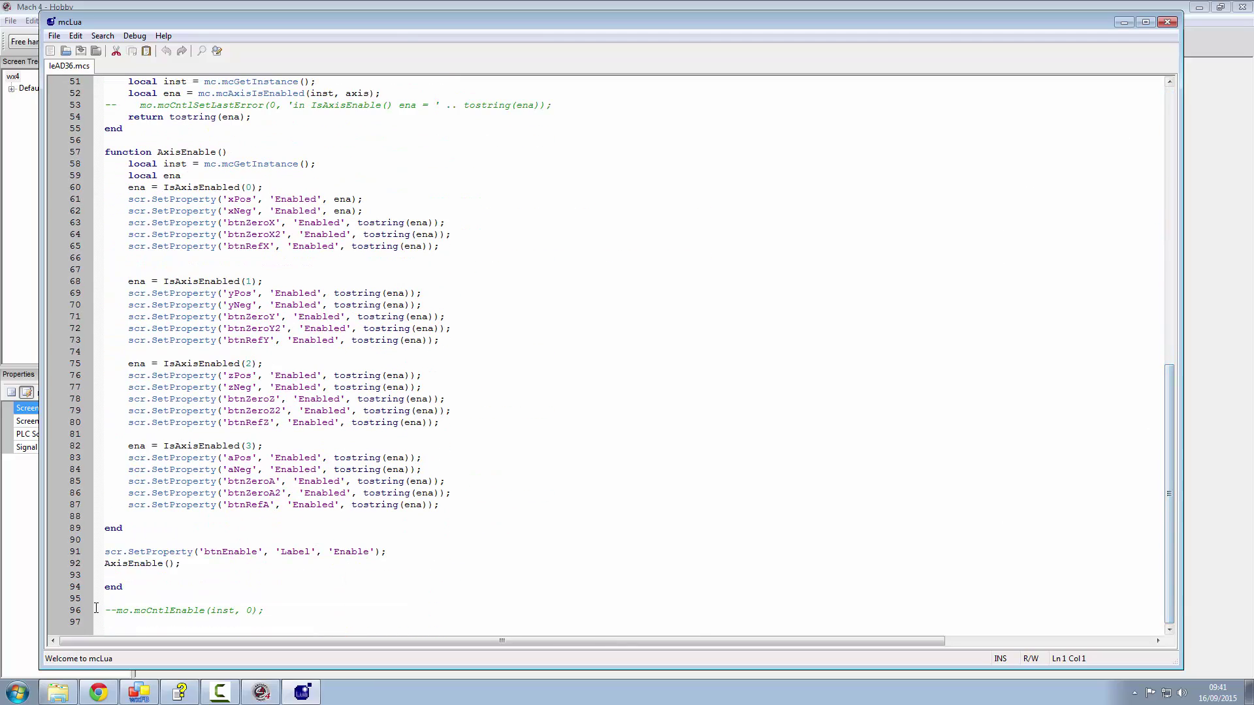
left_click(124, 612)
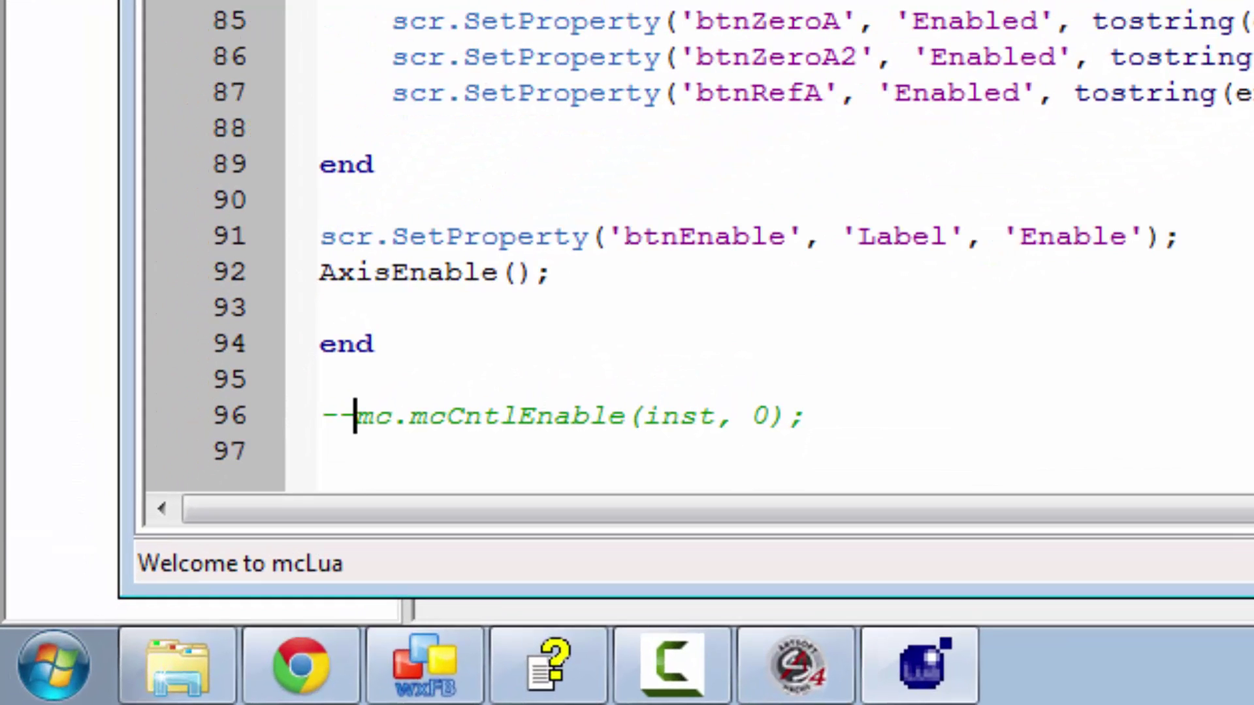
key("BackSpace")
key("BackSpace")
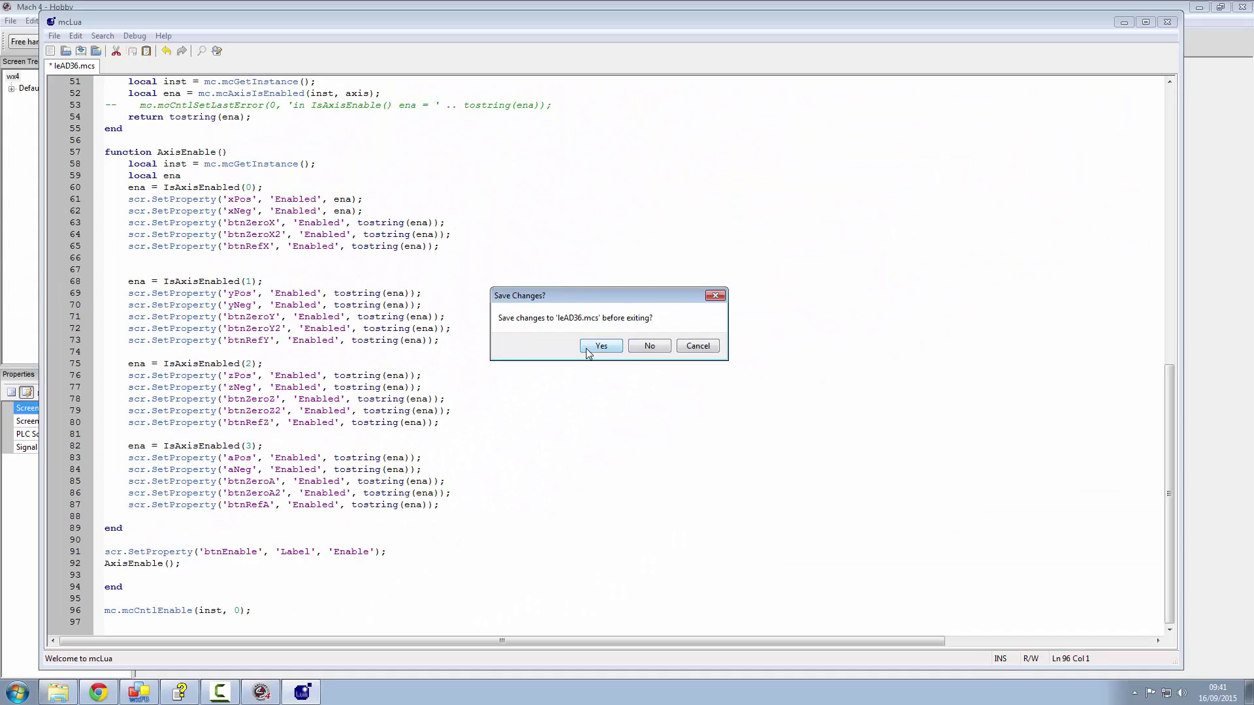
- Save the script, leave Edit Screen mode and save the modified wx4 screen
left_click(586, 348)
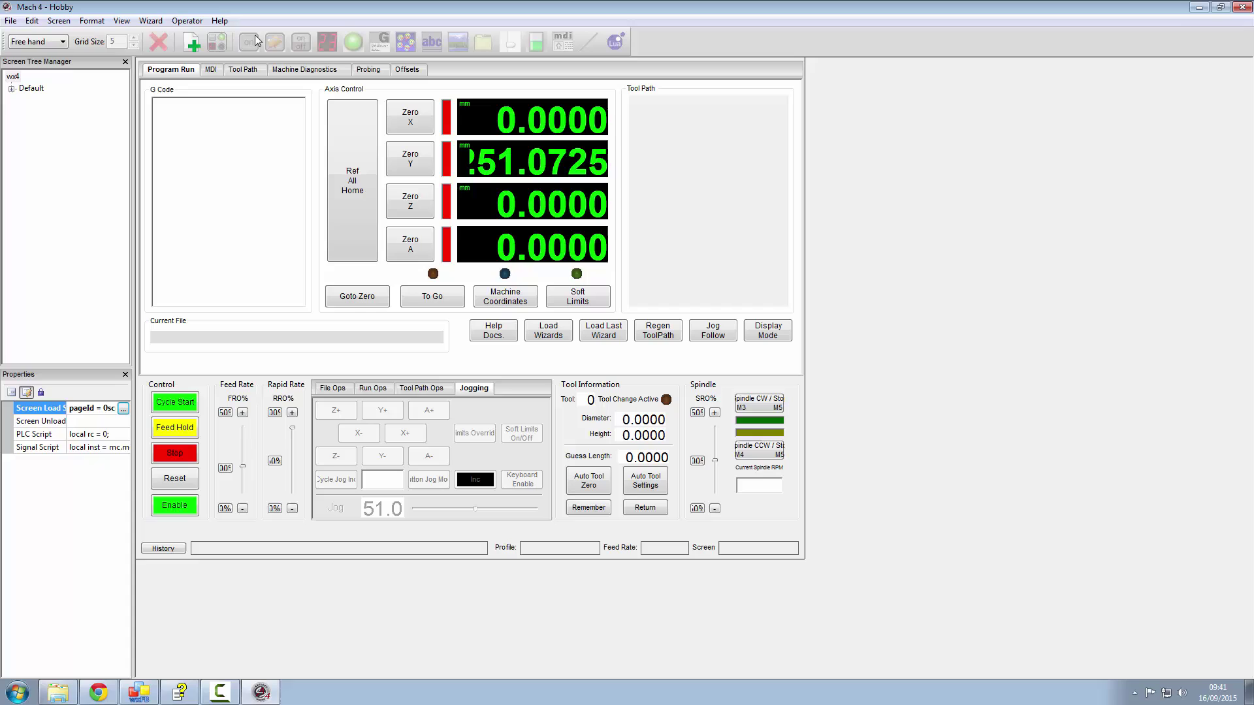
left_click(186, 21)
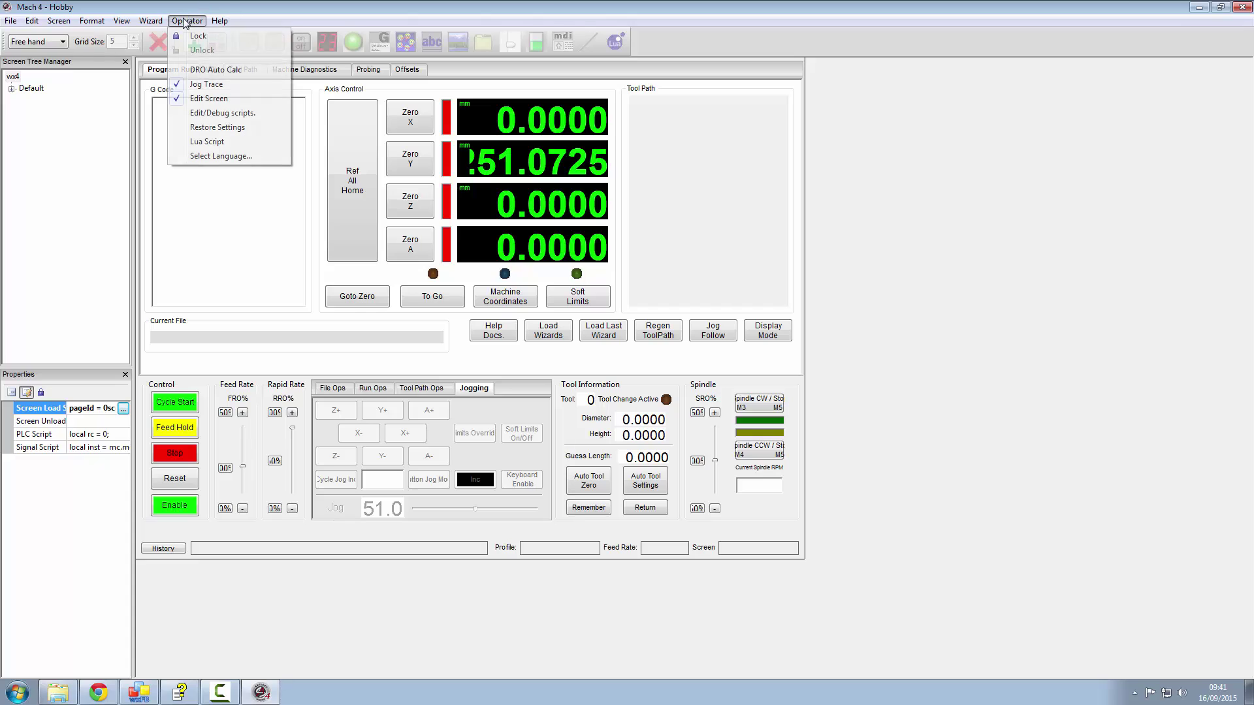
left_click(208, 98)
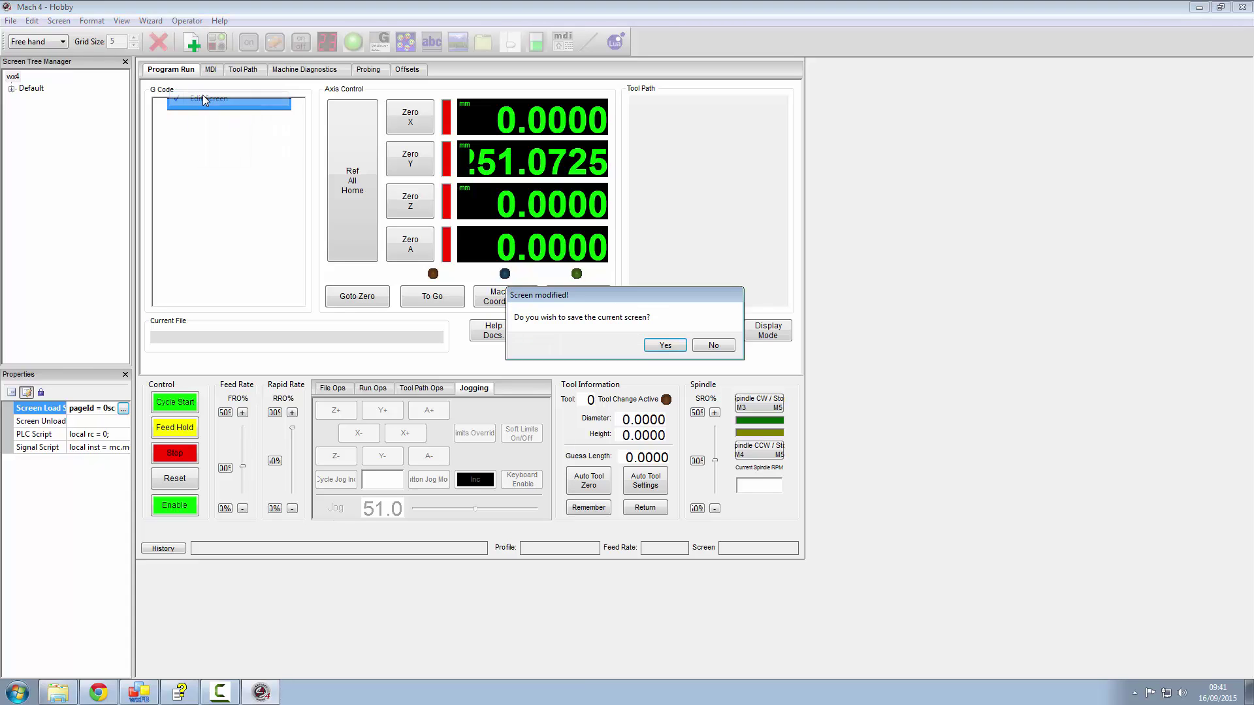
left_click(664, 346)
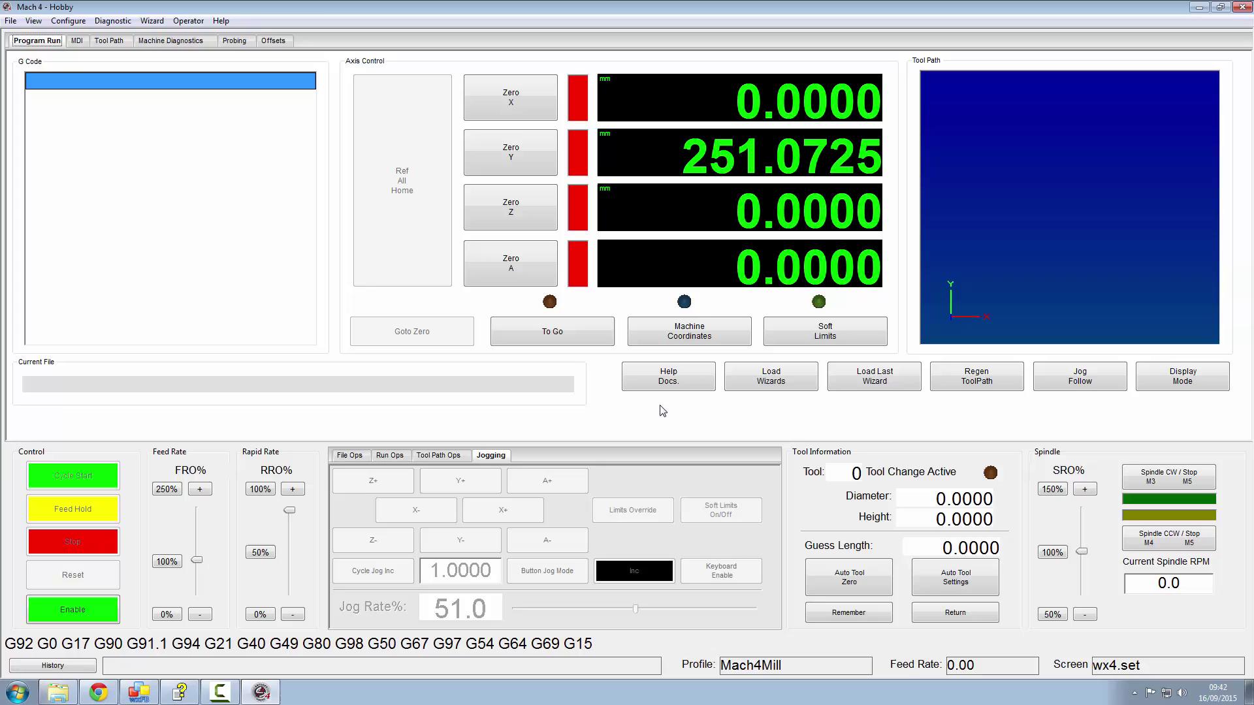
- Close Mach4 and restart it under Mach4Mill with the saved screen
left_click(1242, 8)
double_click(470, 27)
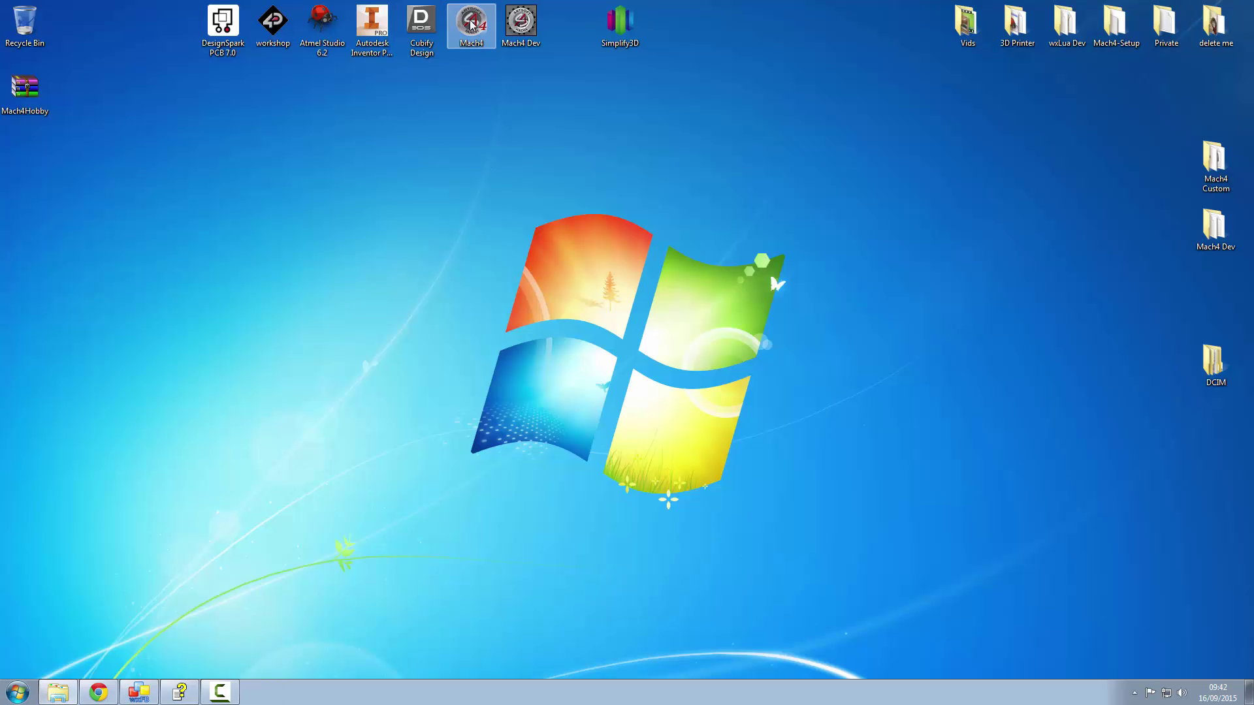
left_click(567, 290)
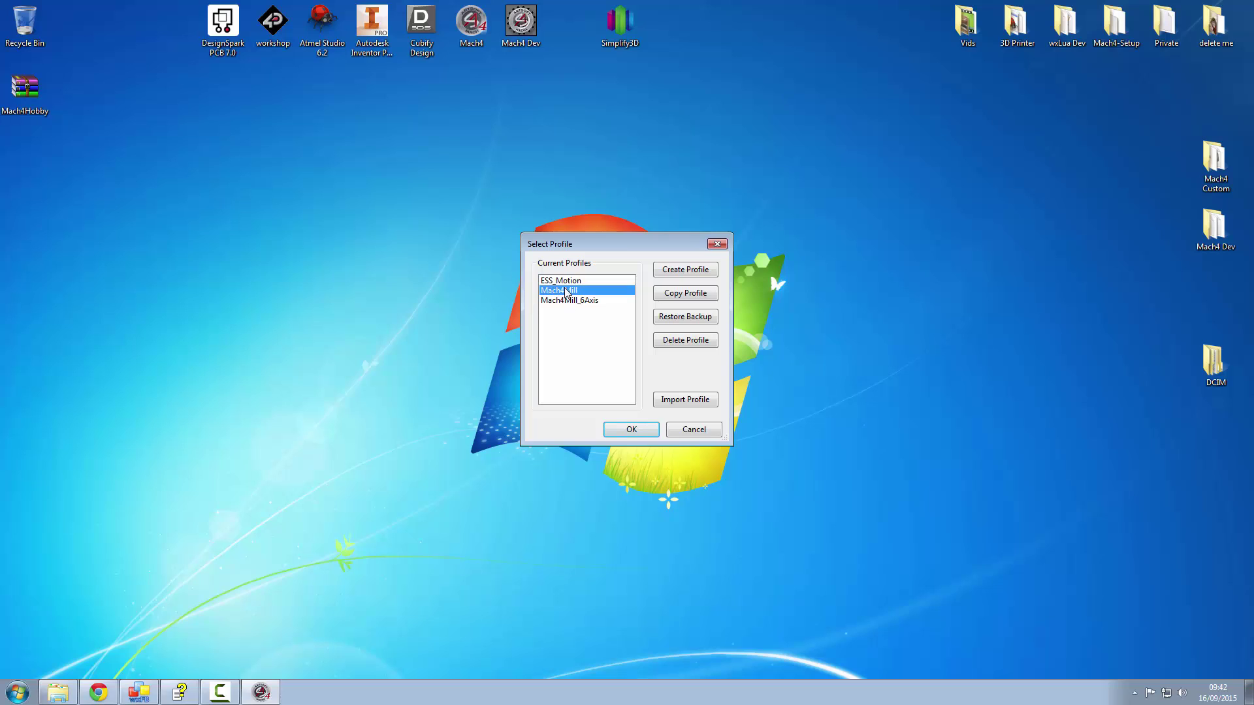
left_click(632, 430)
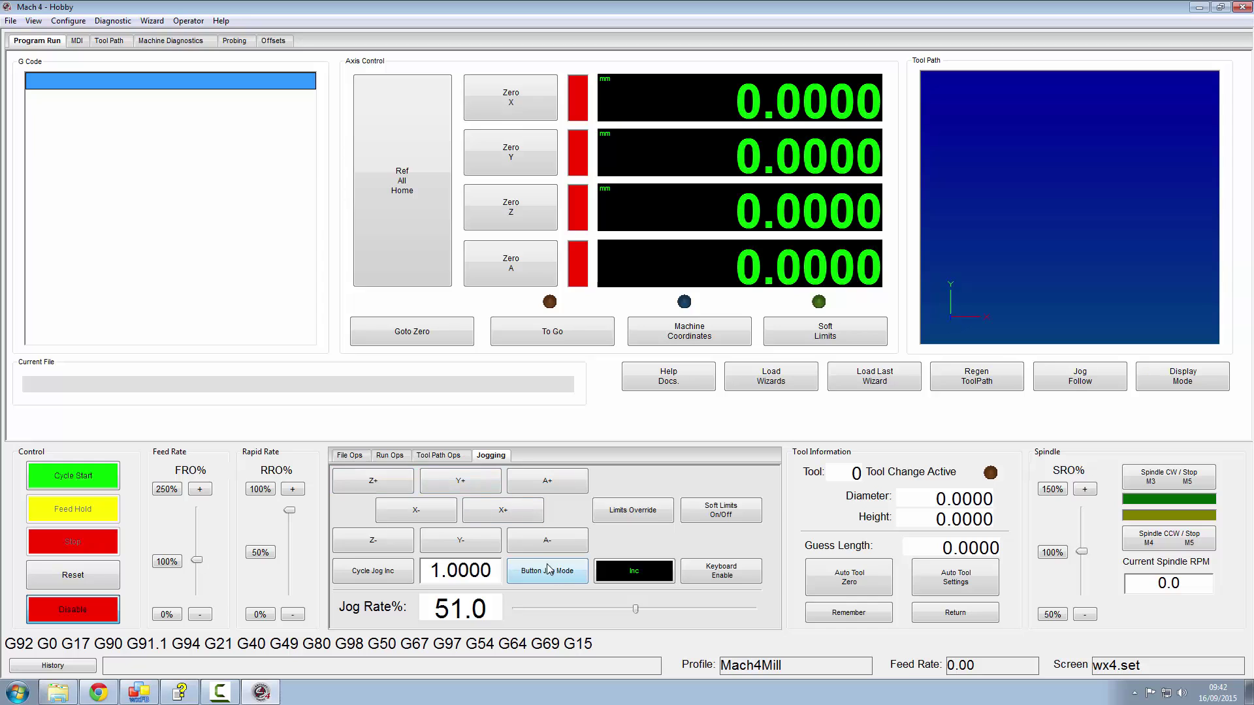
- Jog incrementally Y+, X-, X+, Y+, leaving X at 0.0 and Y at 2.0 mm
left_click(459, 481)
left_click(416, 509)
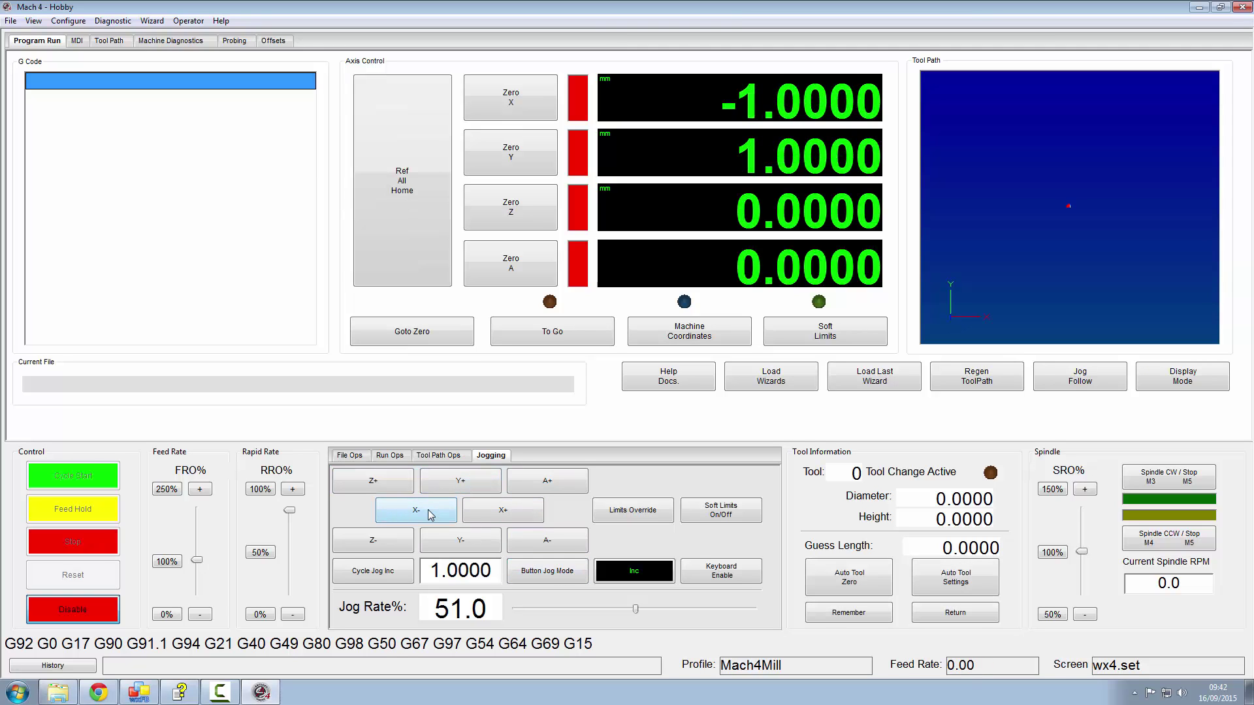
left_click(462, 482)
left_click(502, 509)
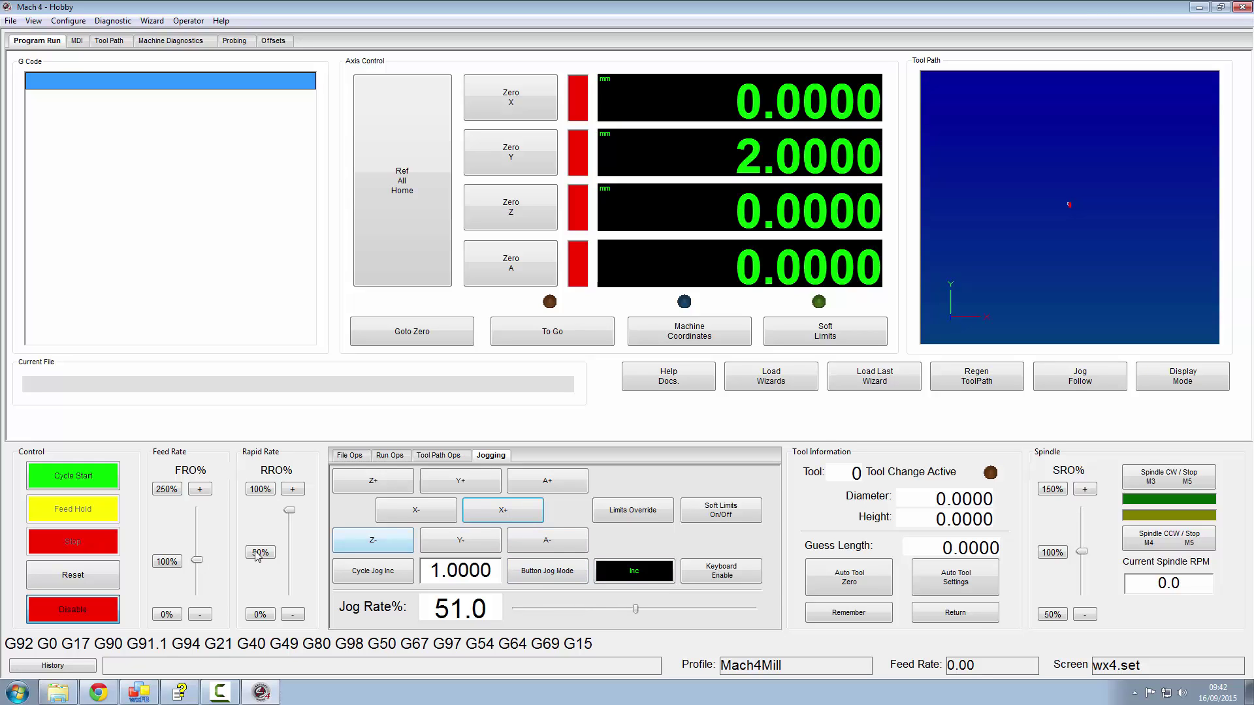
- Disable the machine, close Mach4 and relaunch it to the profile chooser
left_click(108, 611)
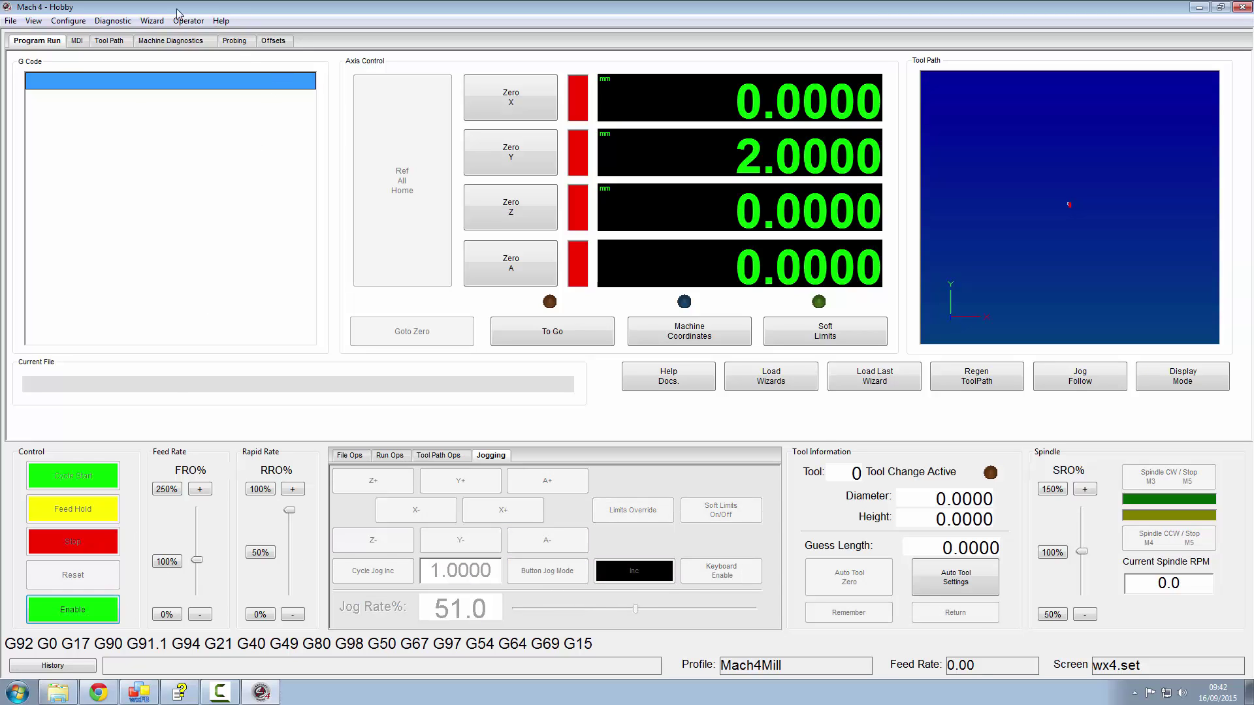
left_click(1242, 9)
double_click(472, 25)
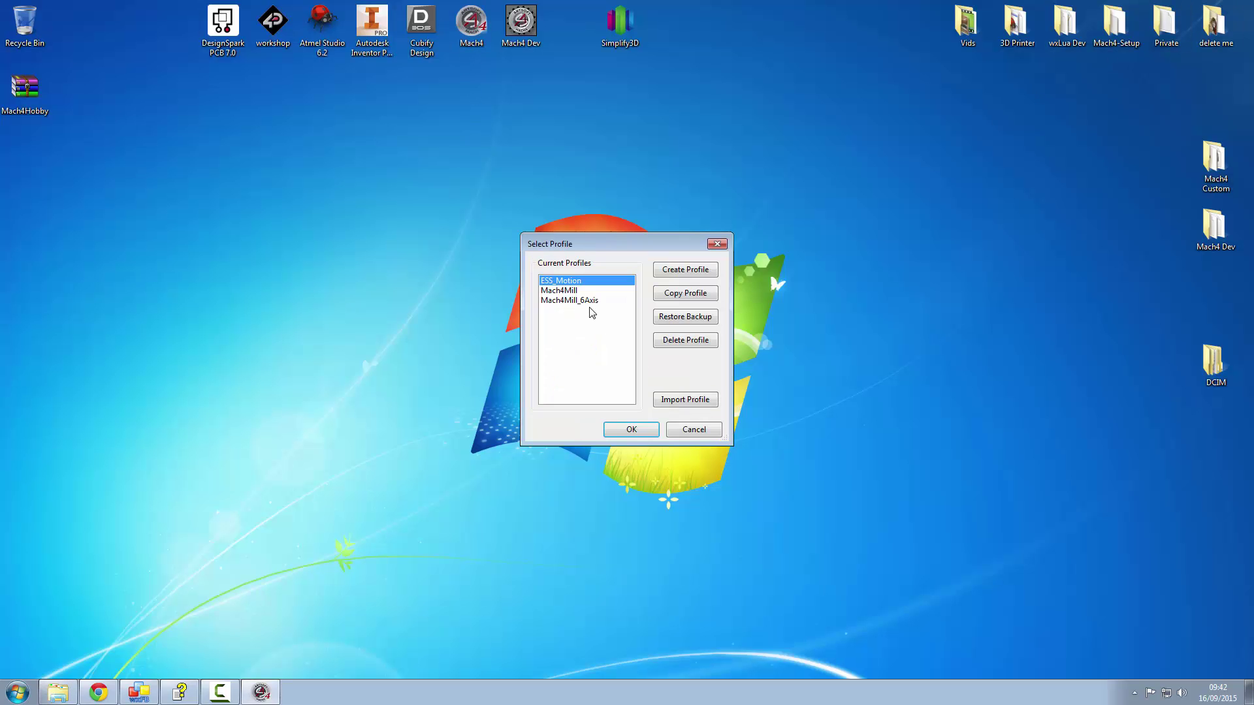